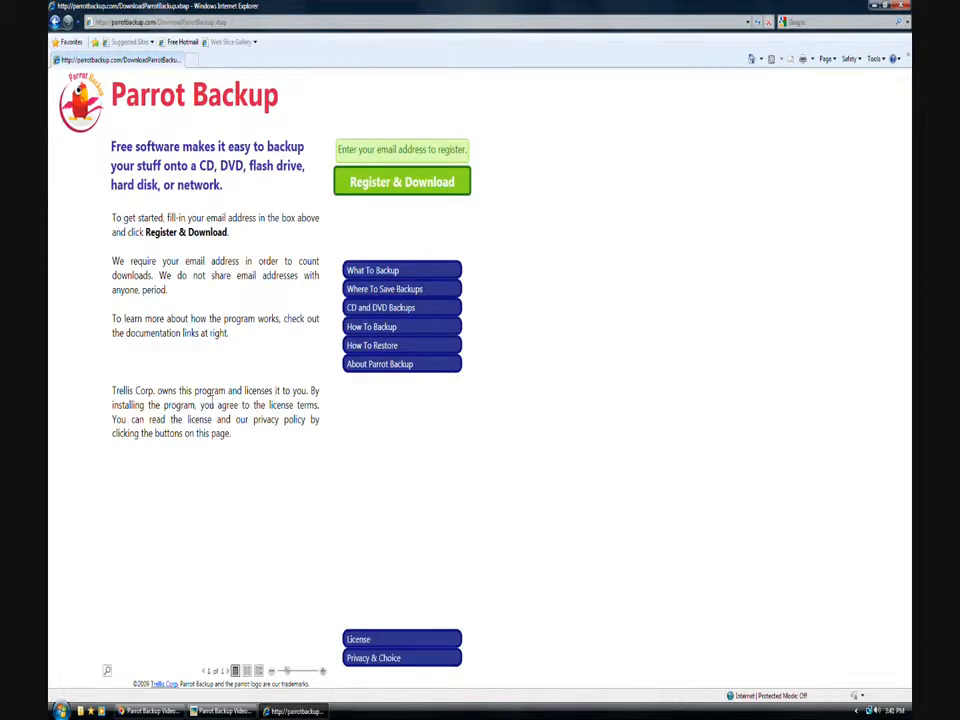
- Register on the Parrot Backup website with your e-mail address and install the application
left_click(364, 147)
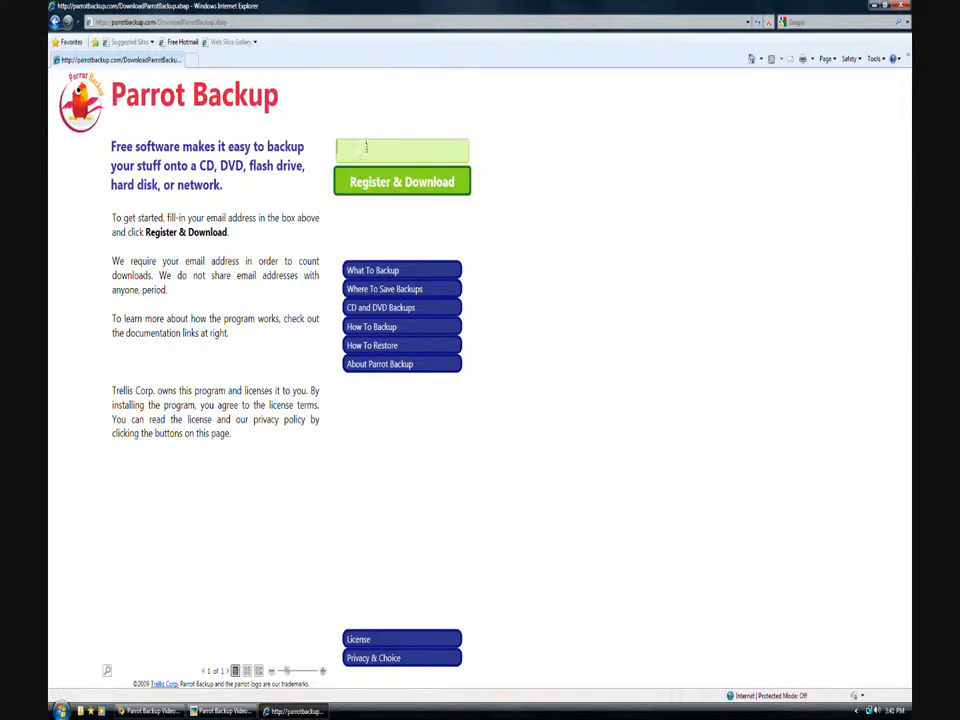
left_click(368, 187)
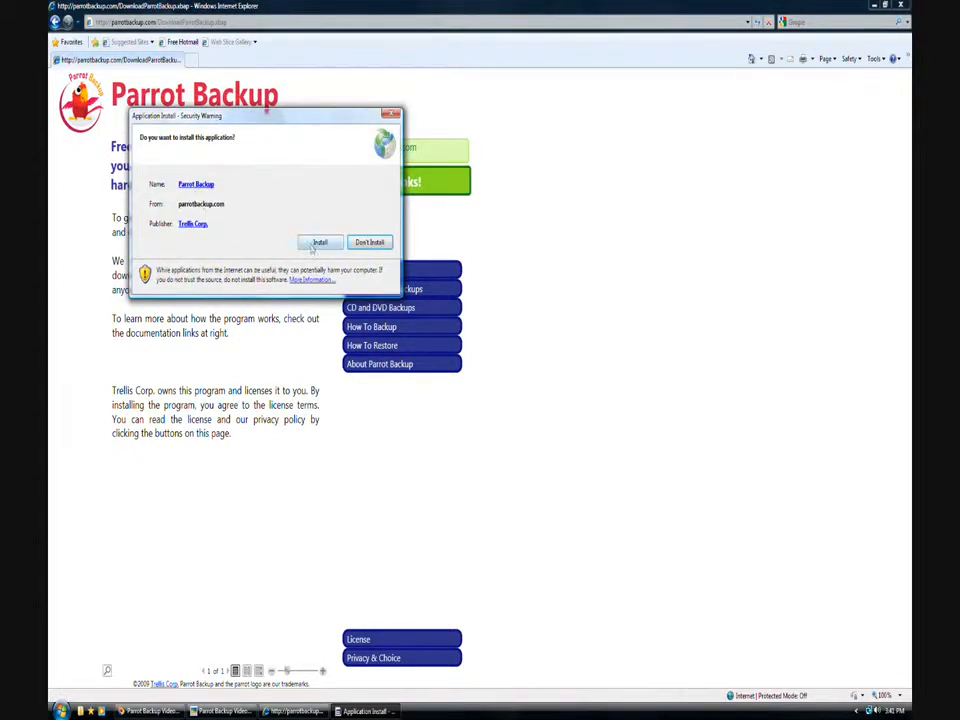
left_click(318, 243)
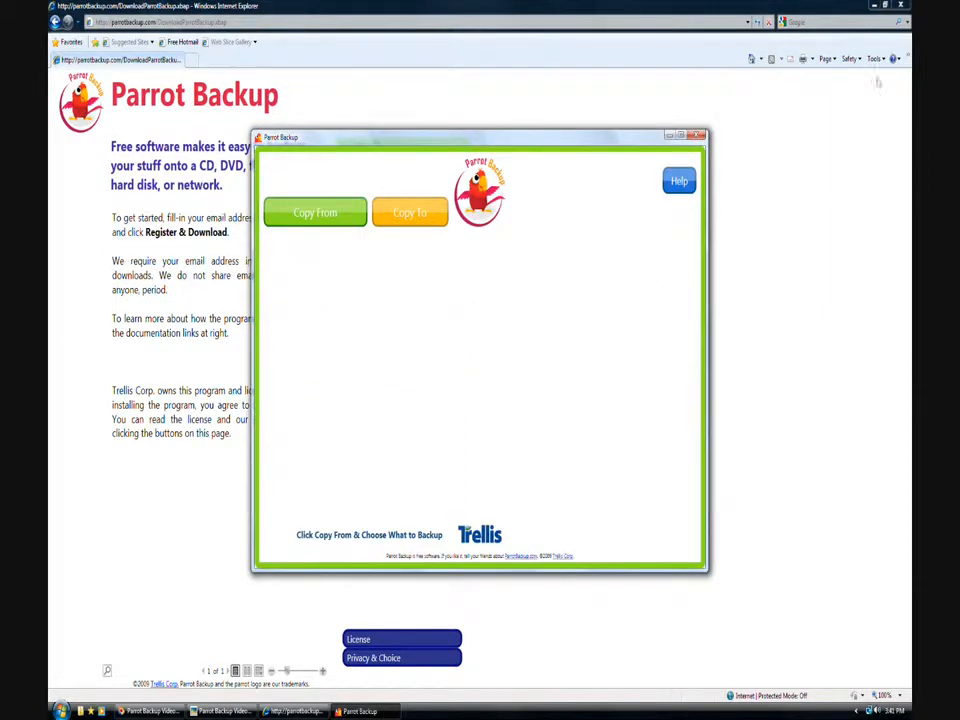
- Close Internet Explorer and the promo image, move the desktop shortcut, and maximize Parrot Backup
left_click(901, 6)
left_click(901, 6)
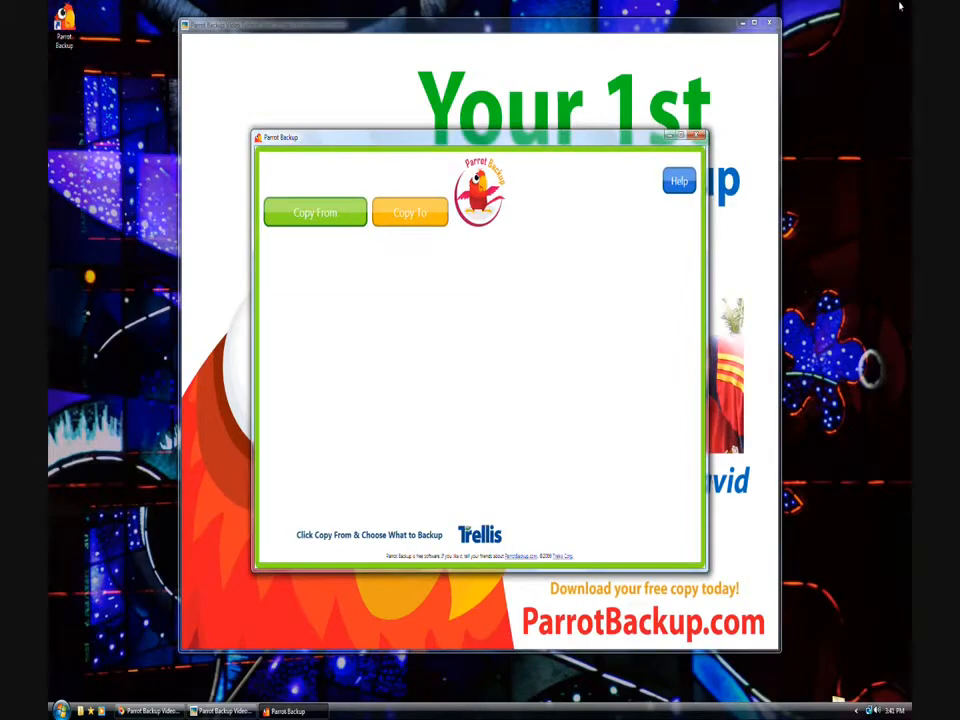
left_click(771, 23)
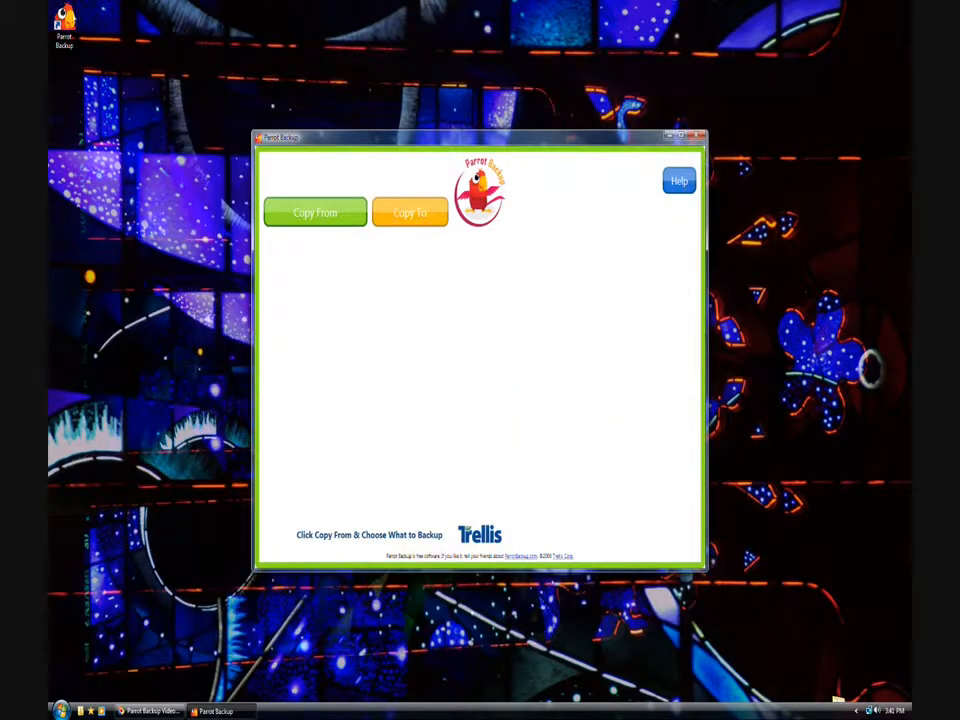
left_click_drag(72, 48, 166, 136)
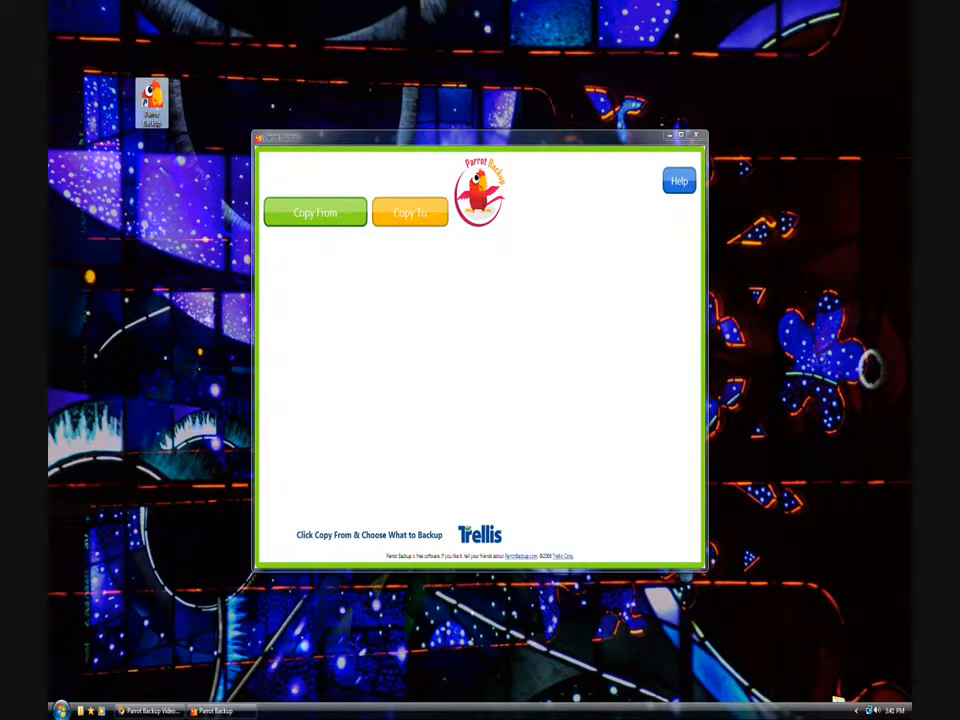
left_click(679, 137)
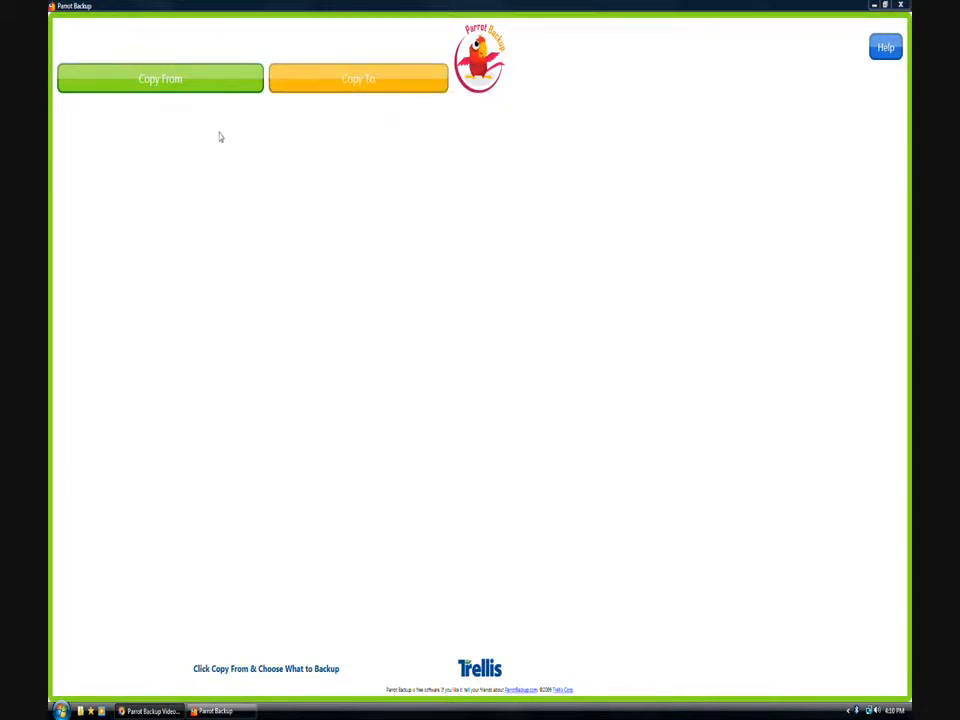
- Set the user's Pictures folder as backup source 1 through Copy From
left_click(209, 89)
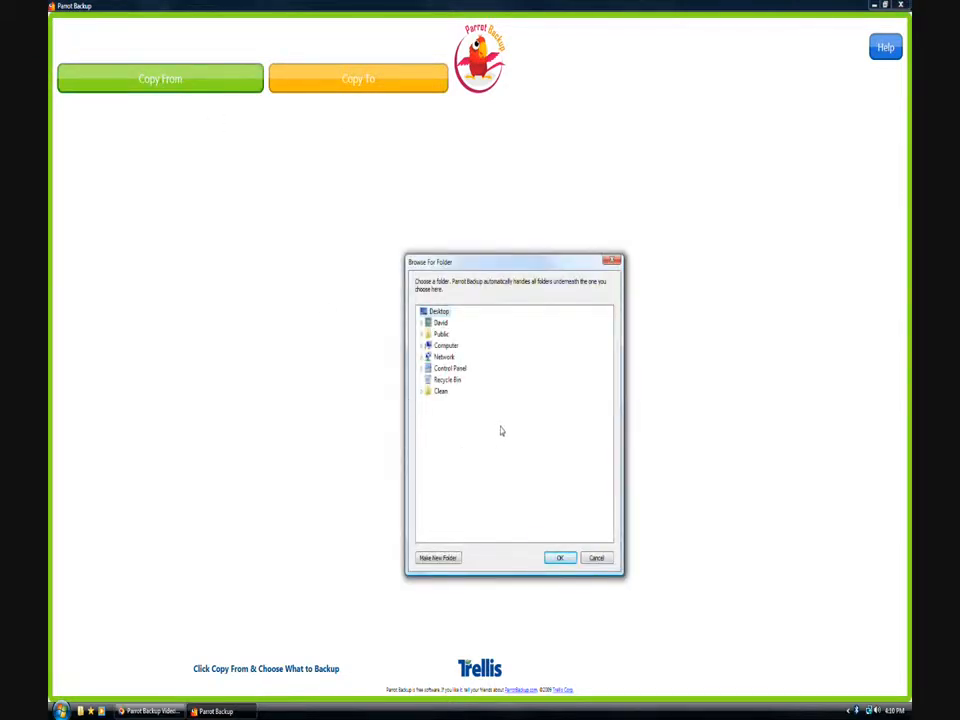
double_click(440, 325)
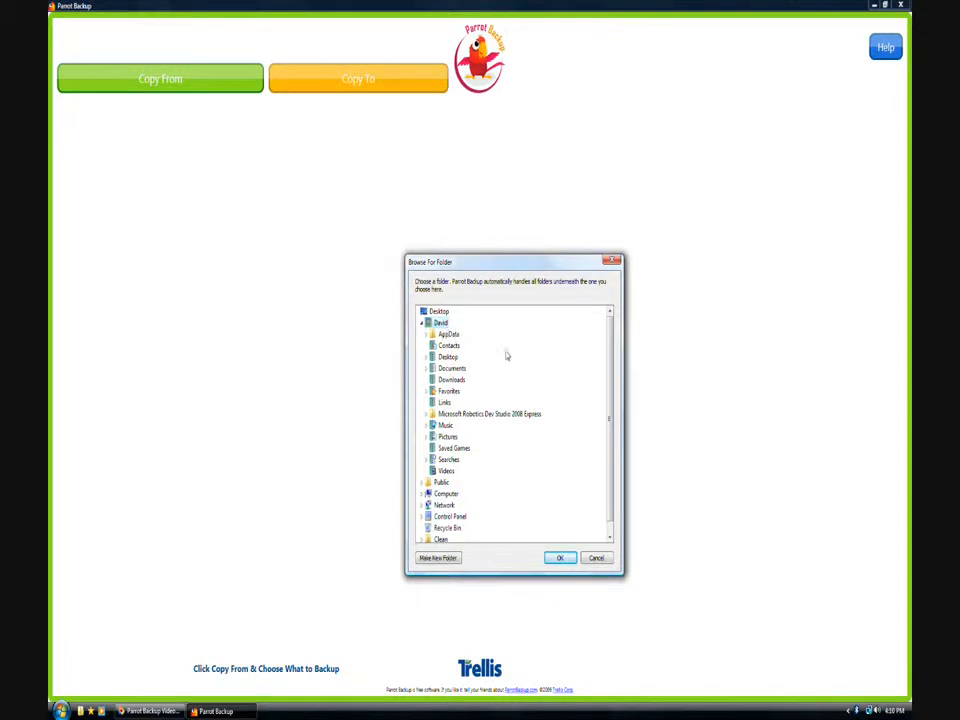
double_click(447, 438)
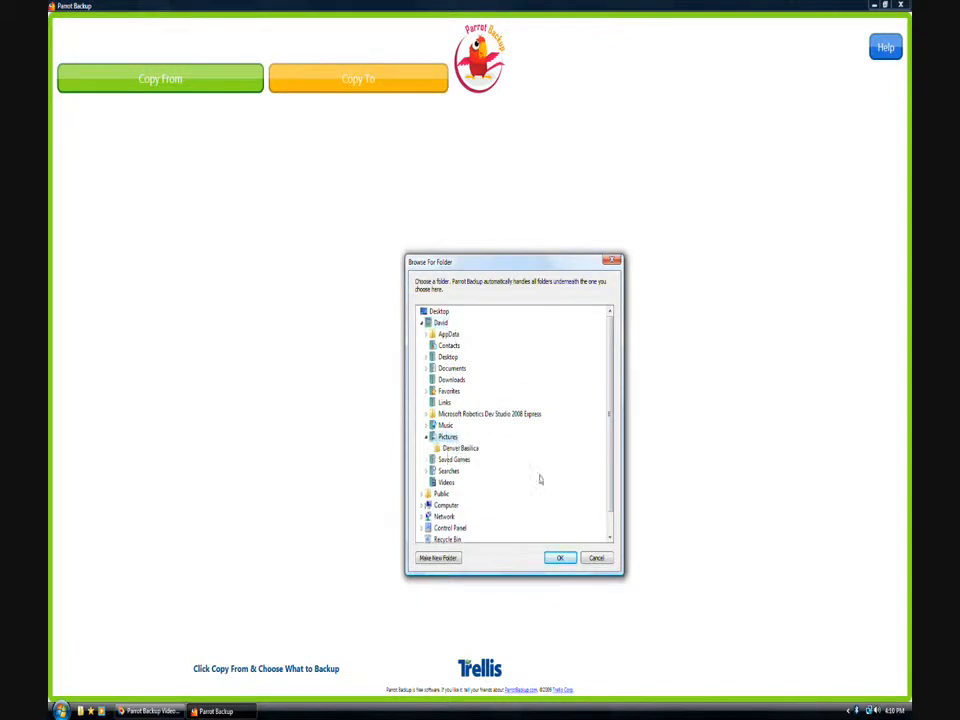
left_click(559, 558)
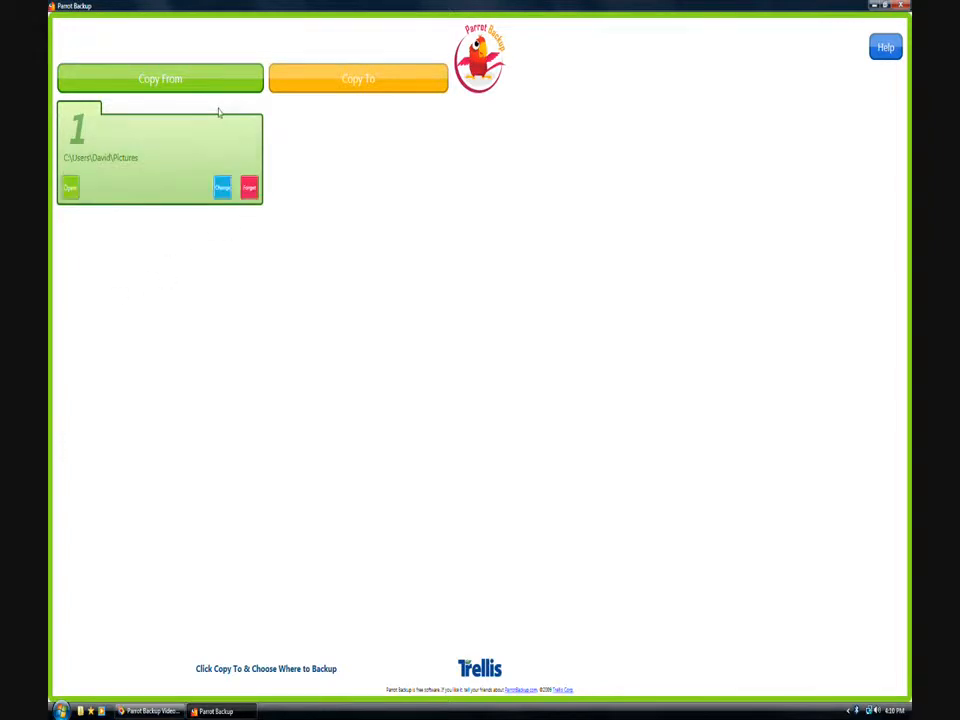
mouse_move(189, 120)
left_click(165, 78)
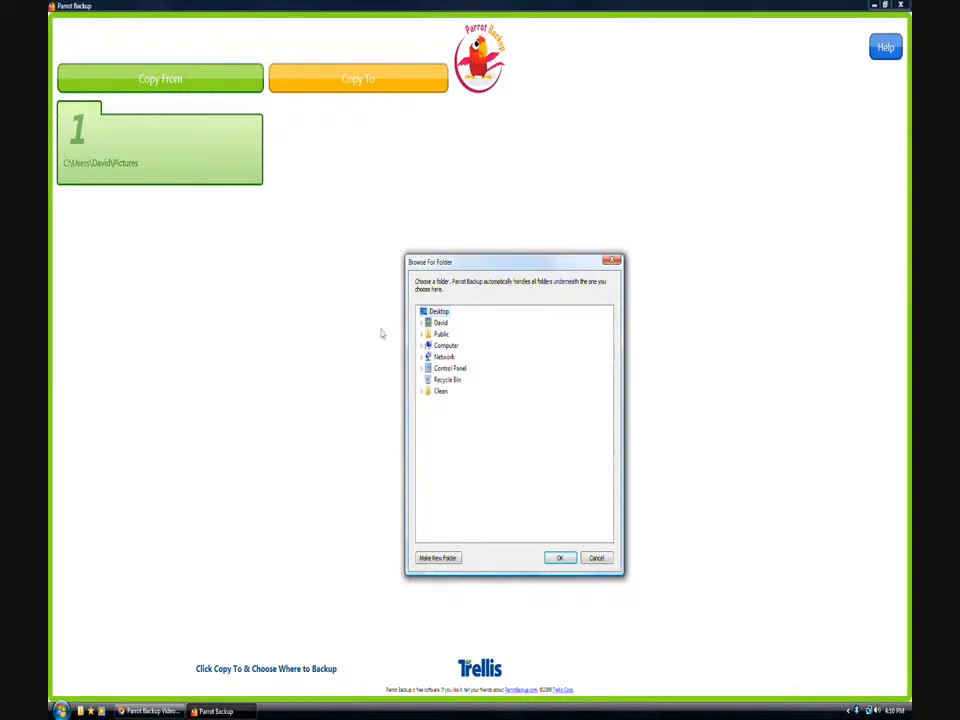
double_click(440, 323)
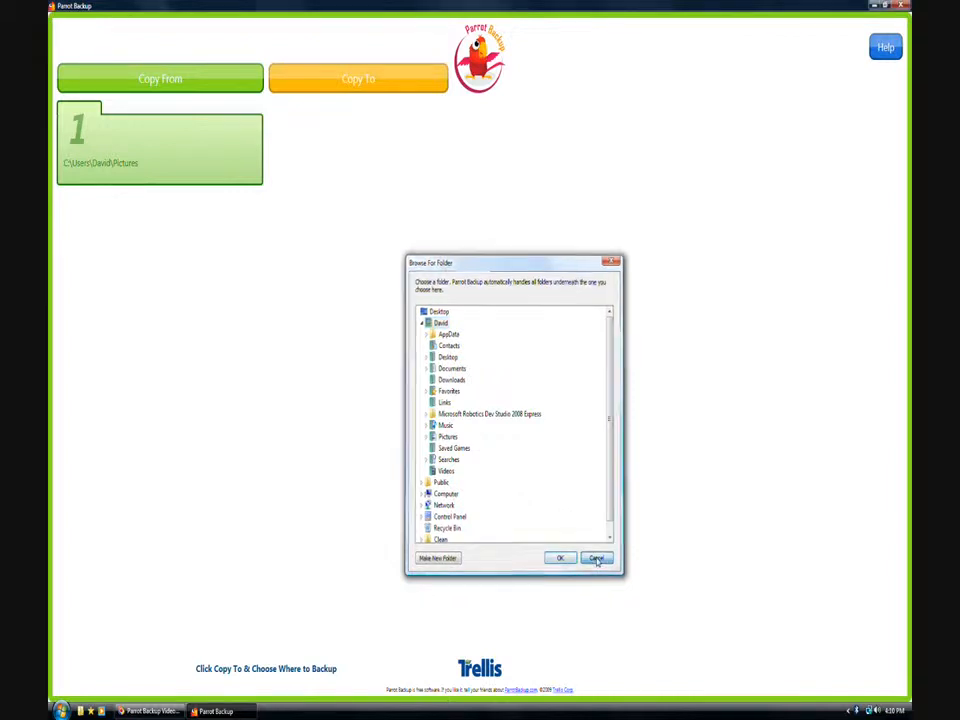
left_click(597, 558)
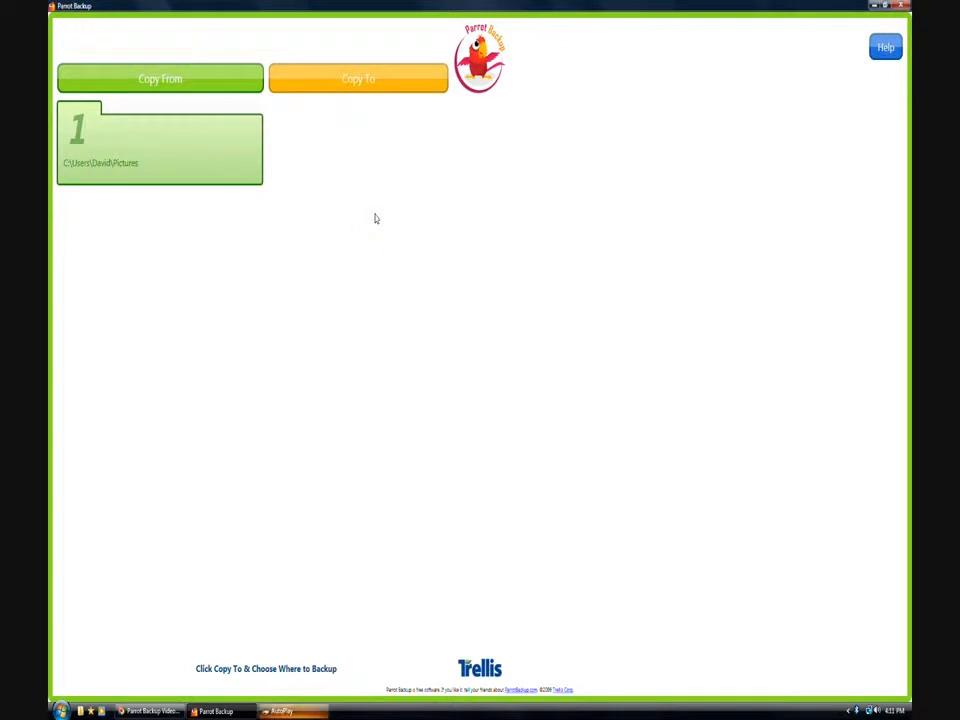
- Dismiss the AutoPlay prompt and set THUMB8G (D:) as the backup destination via Copy To
left_click(318, 709)
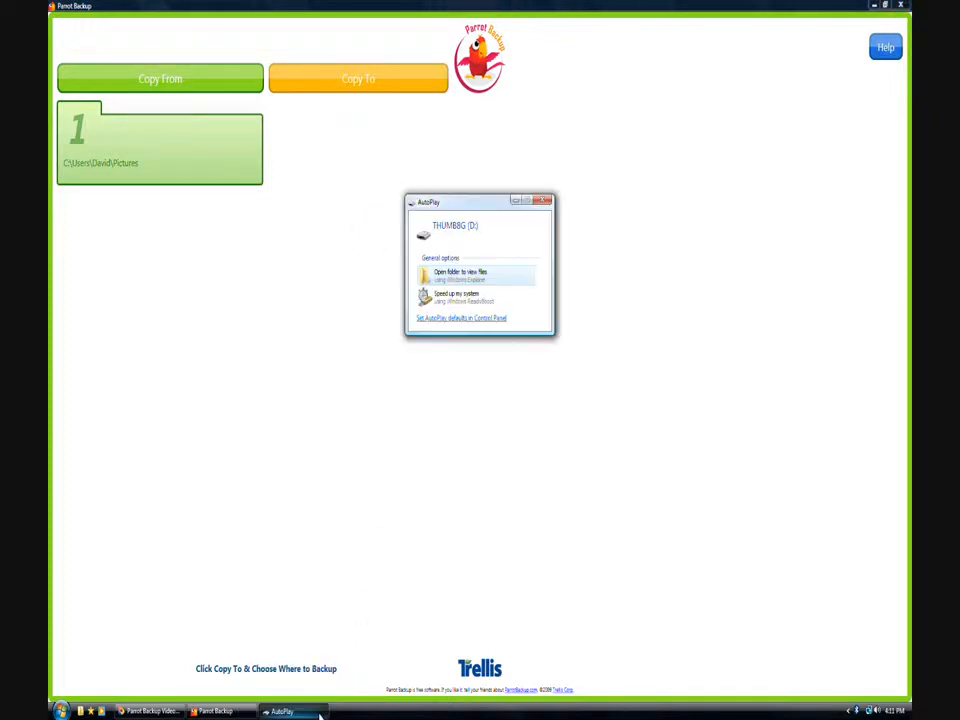
left_click(546, 201)
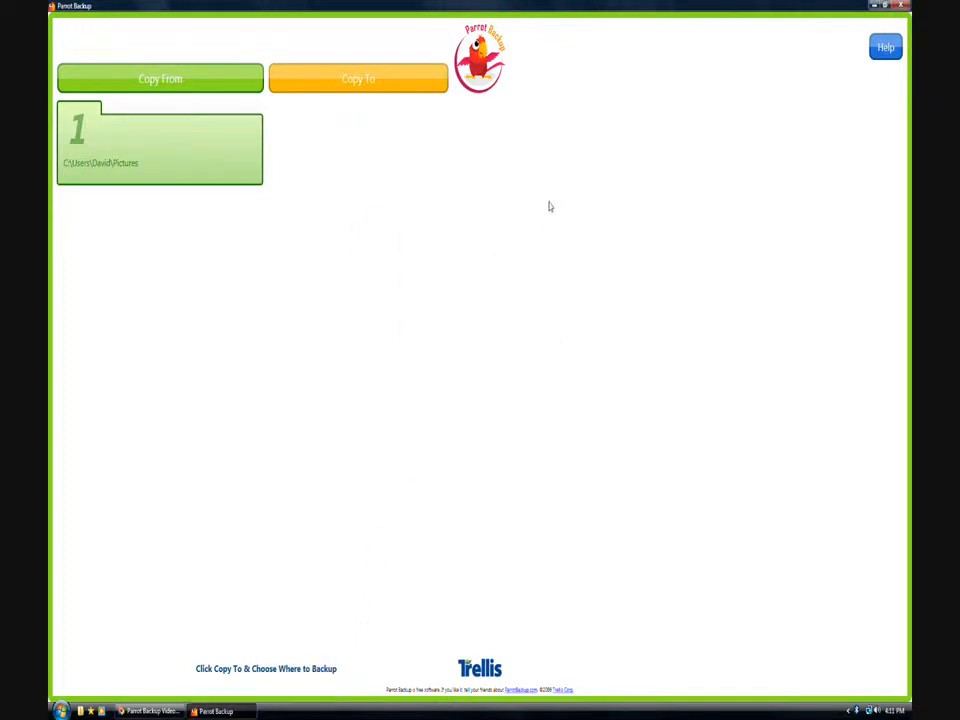
left_click(424, 85)
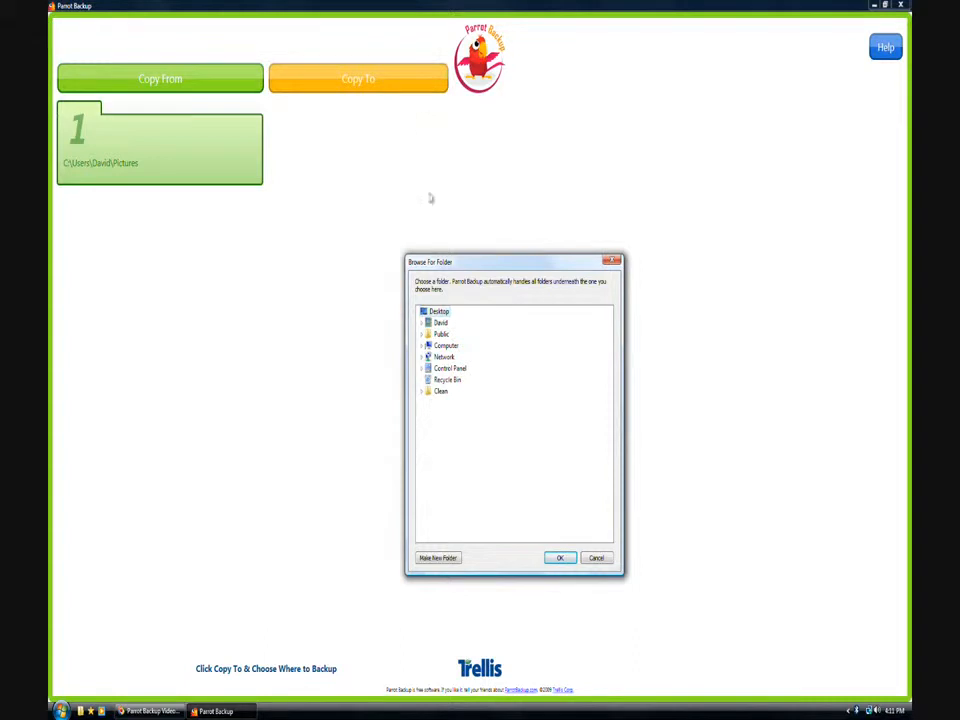
double_click(450, 345)
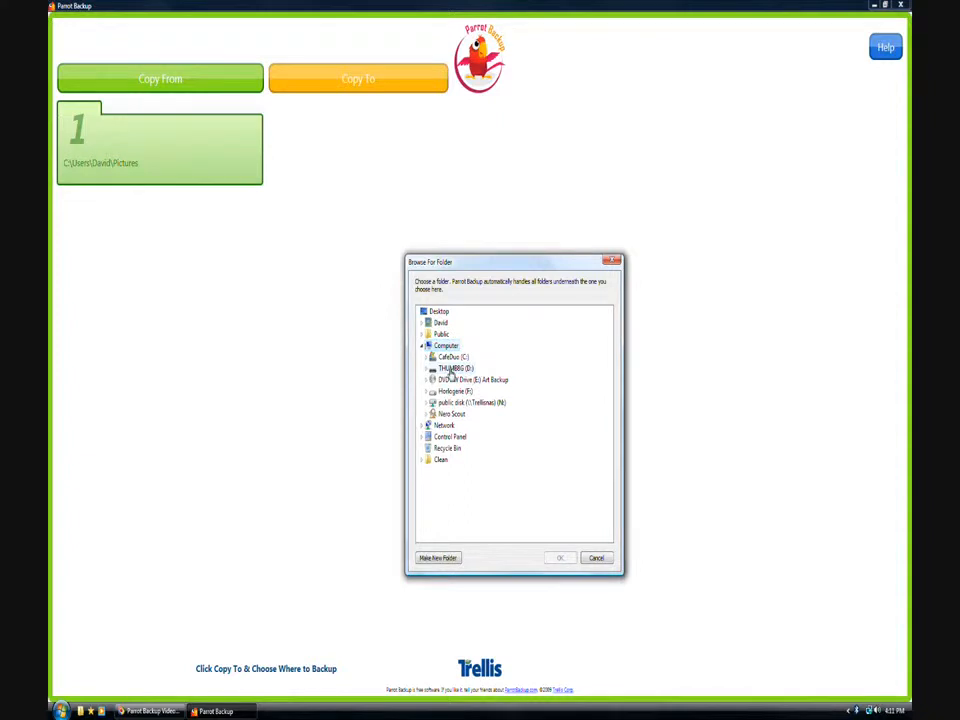
double_click(451, 369)
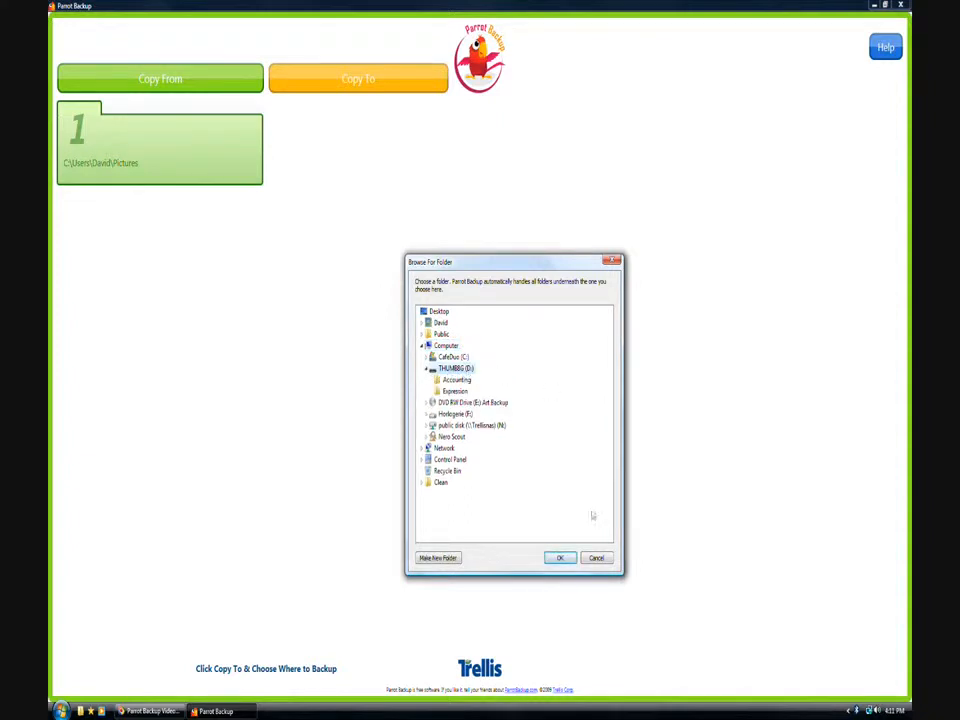
left_click(560, 558)
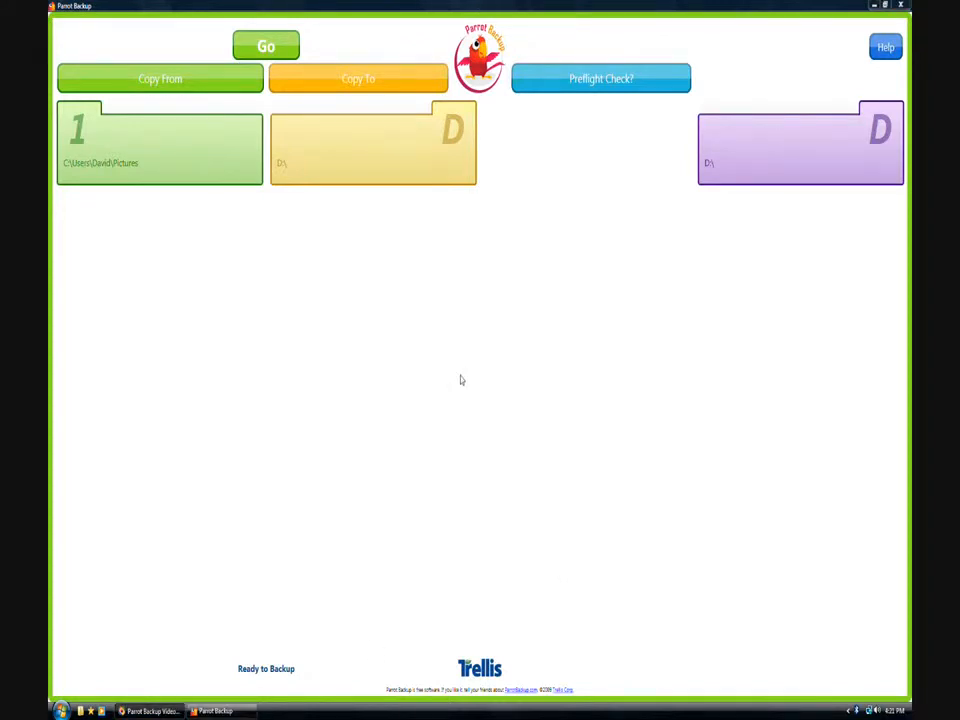
mouse_move(362, 150)
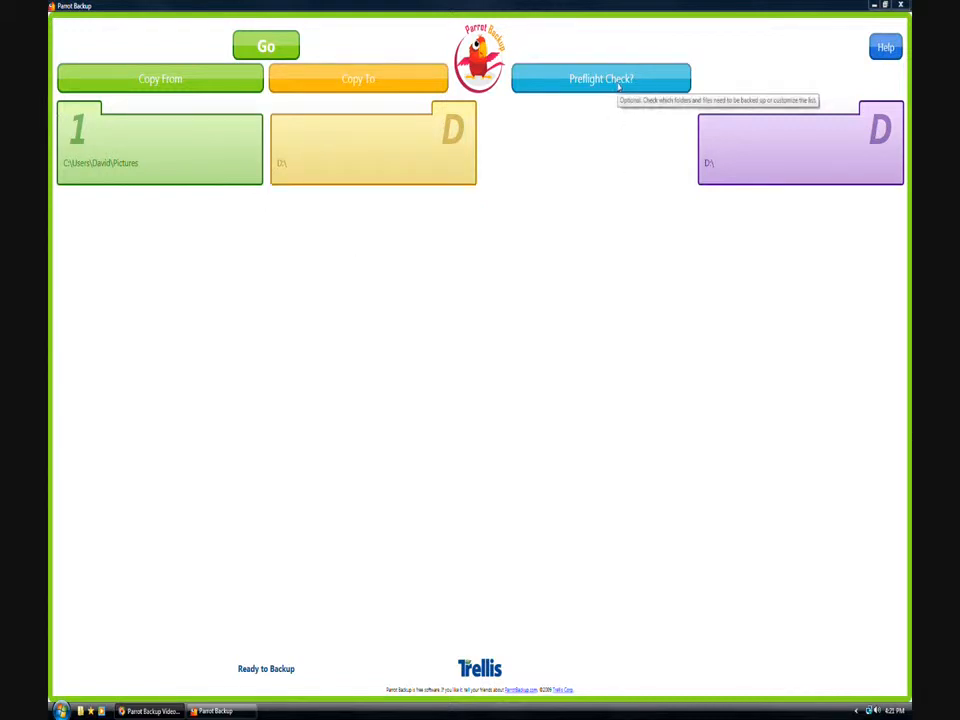
- List pending files, preview Denver Basilicia_10.JPG and _14.JPG, then start the backup to D:
left_click(619, 87)
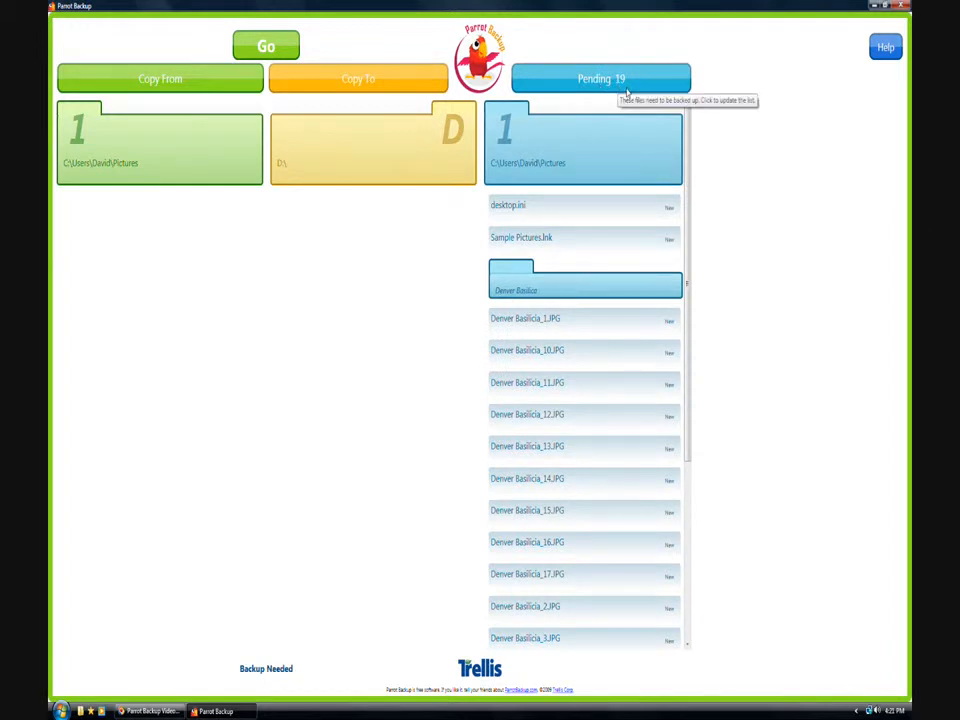
mouse_move(551, 159)
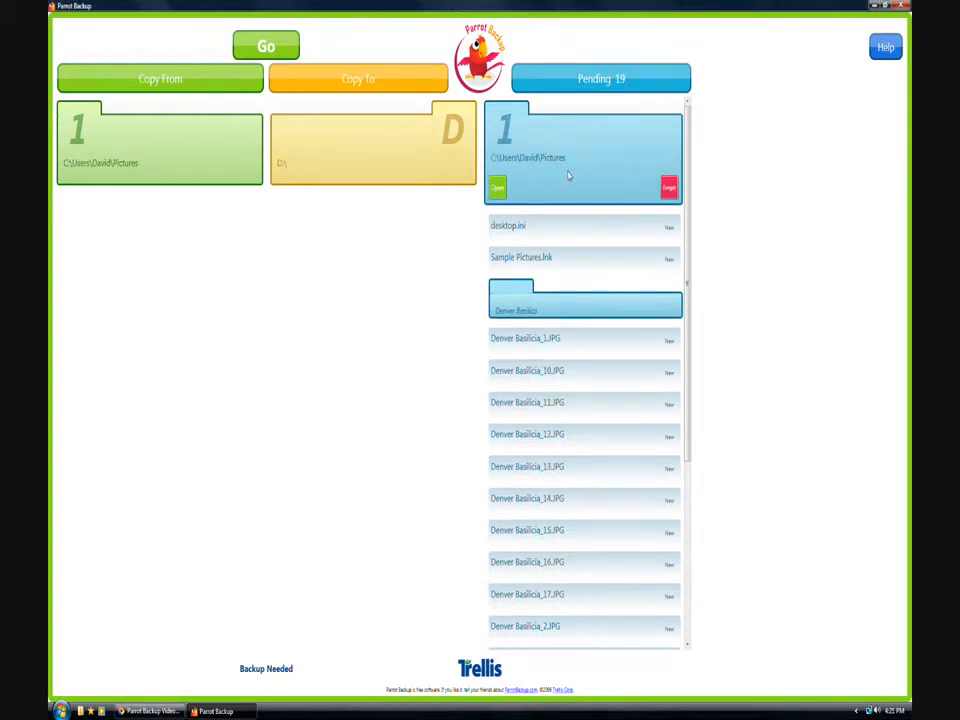
mouse_move(509, 392)
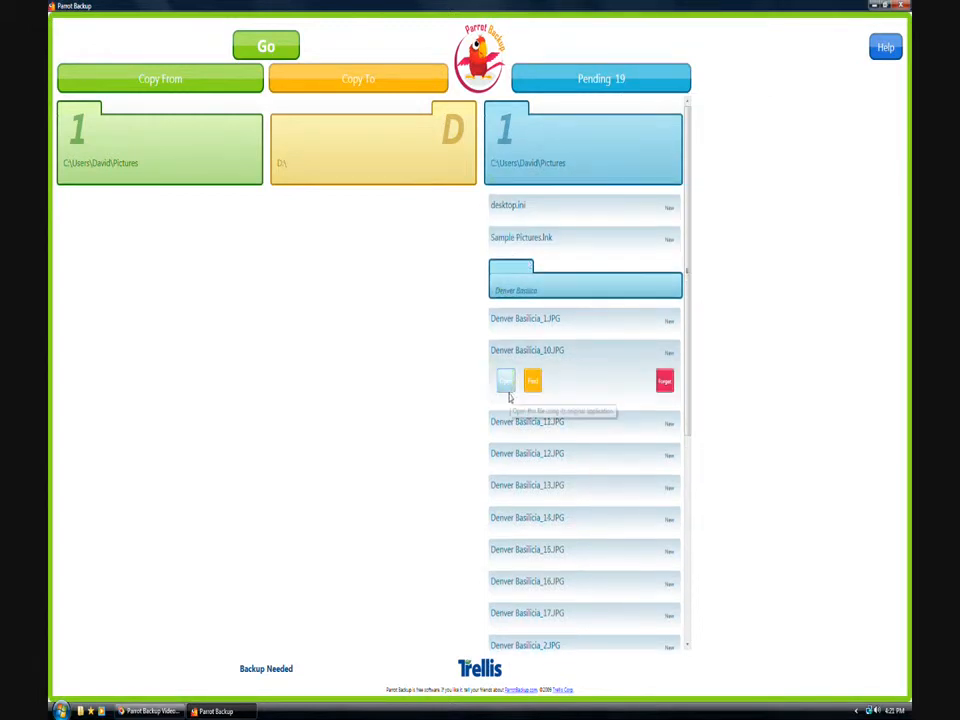
left_click(507, 387)
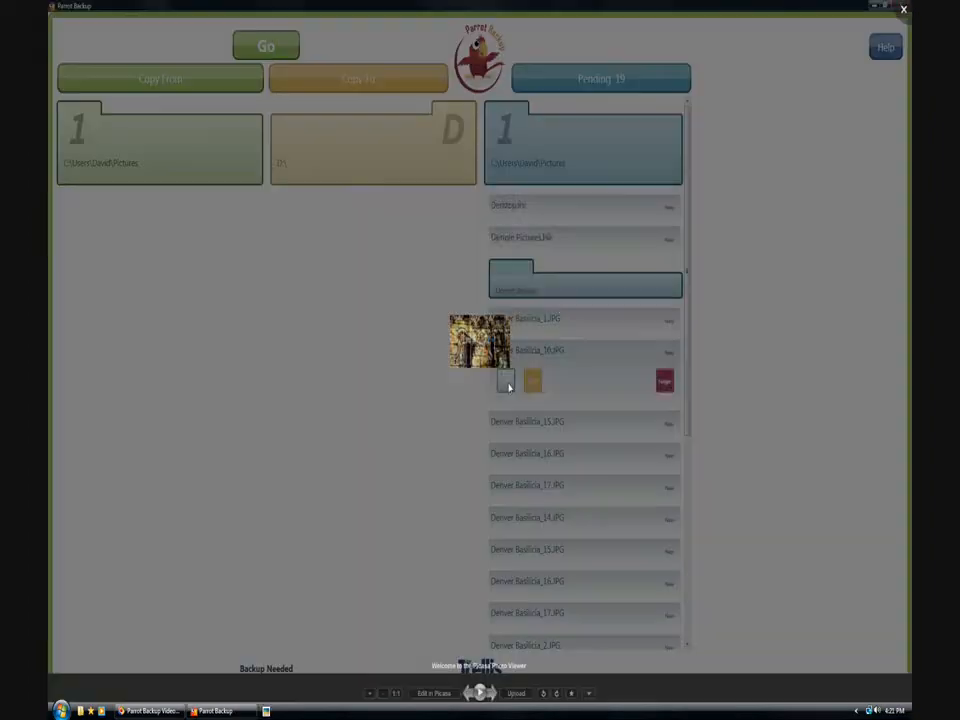
key("Escape")
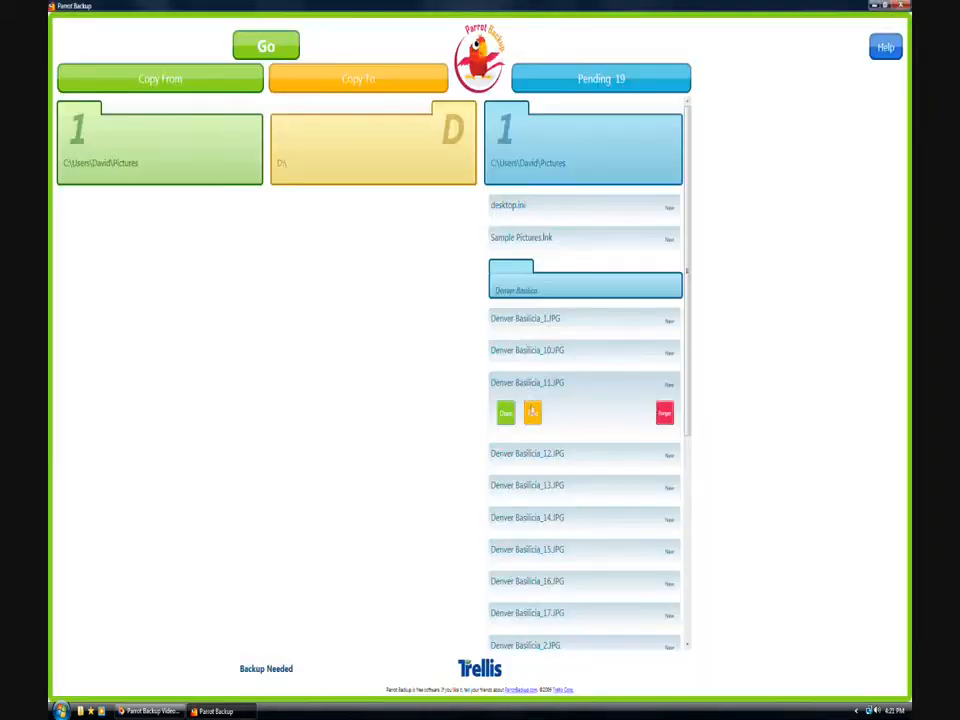
mouse_move(519, 517)
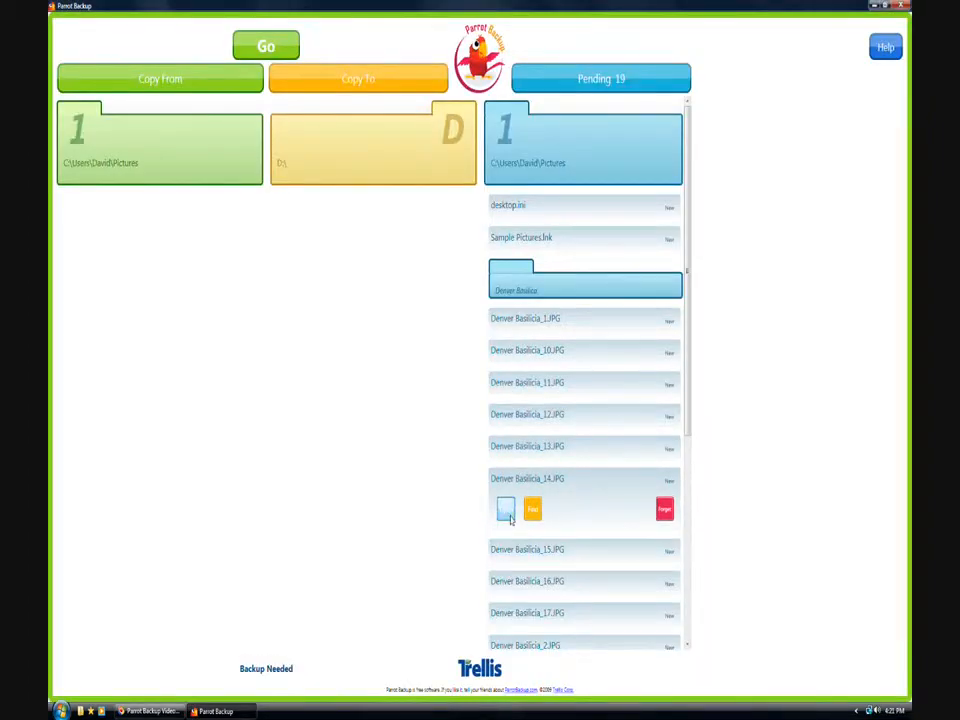
left_click(506, 511)
key("Escape")
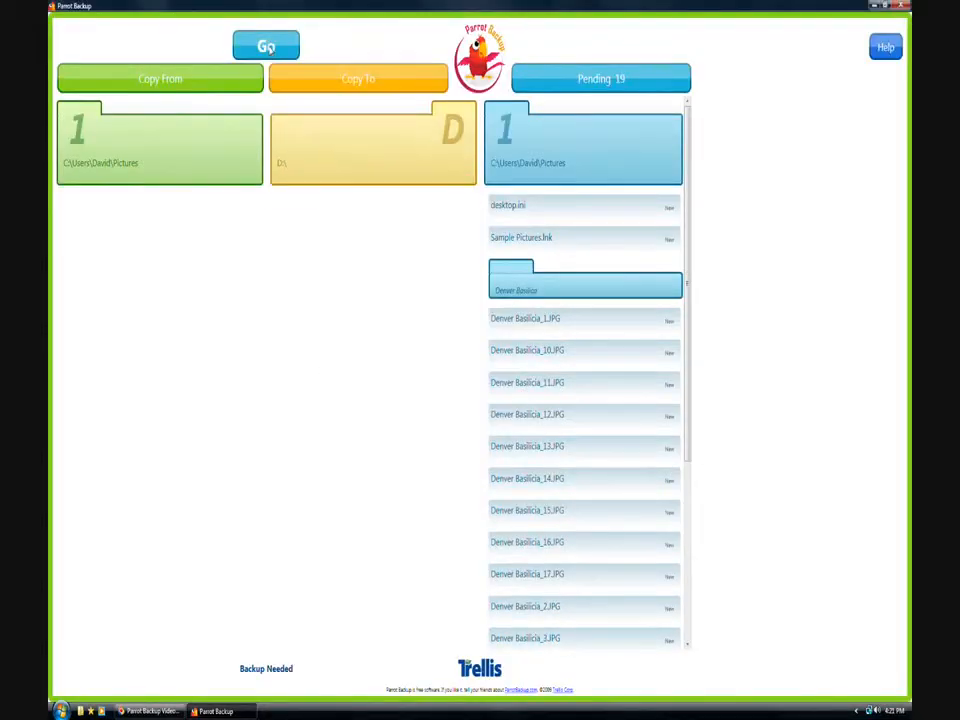
left_click(268, 47)
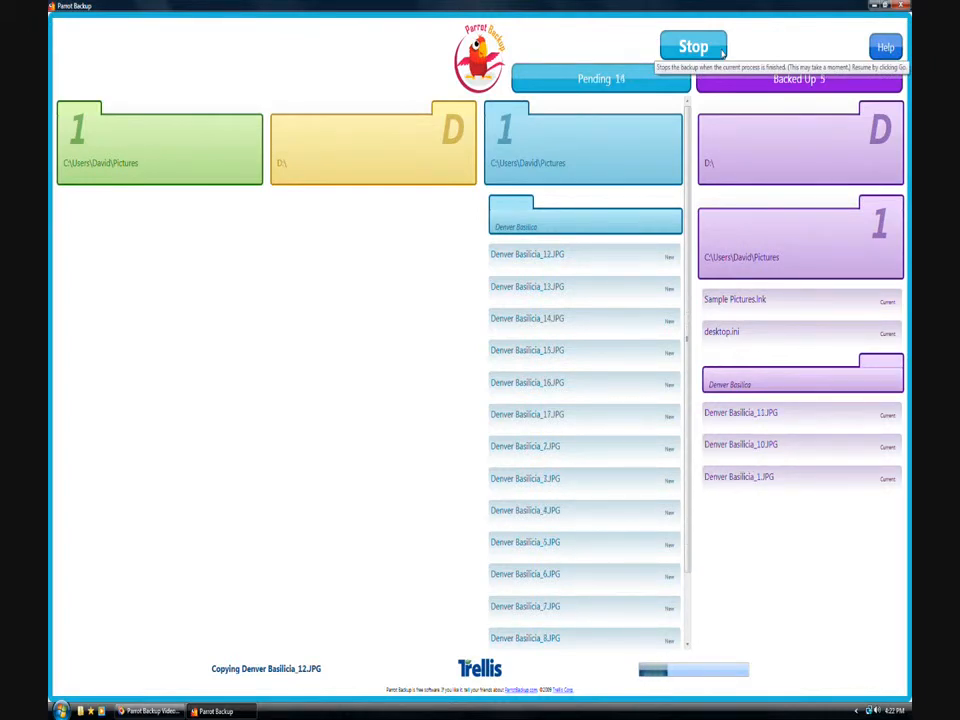
- Stop the backup at 8 of 19 files and close Parrot Backup
left_click(718, 50)
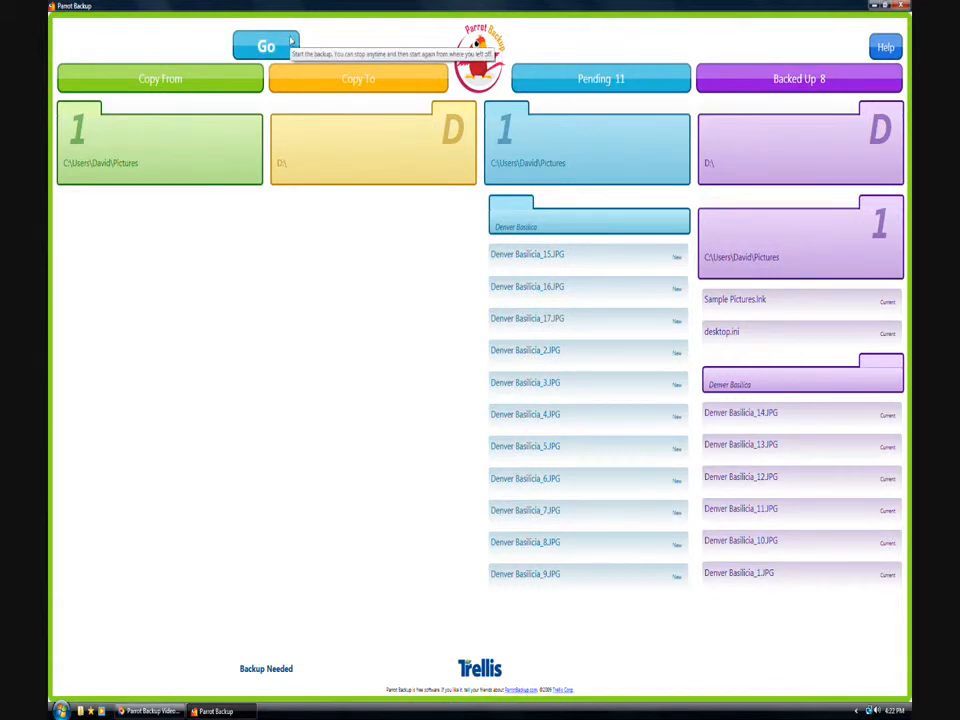
left_click(903, 7)
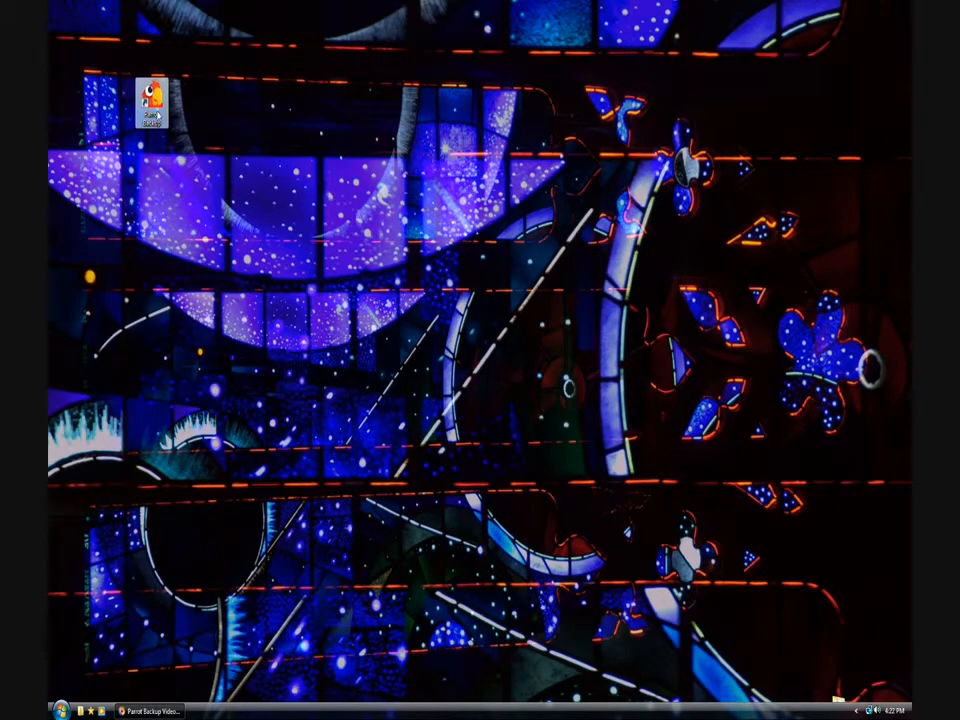
- Relaunch and maximize Parrot Backup, then run Preflight Check? to show the 11 pending files
double_click(151, 103)
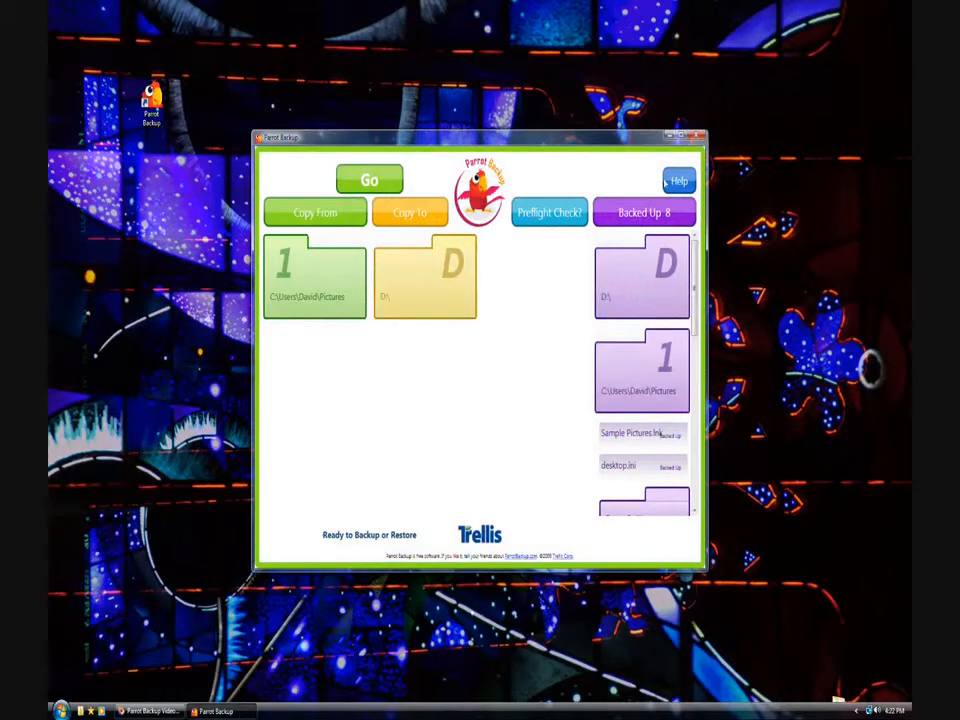
left_click(683, 135)
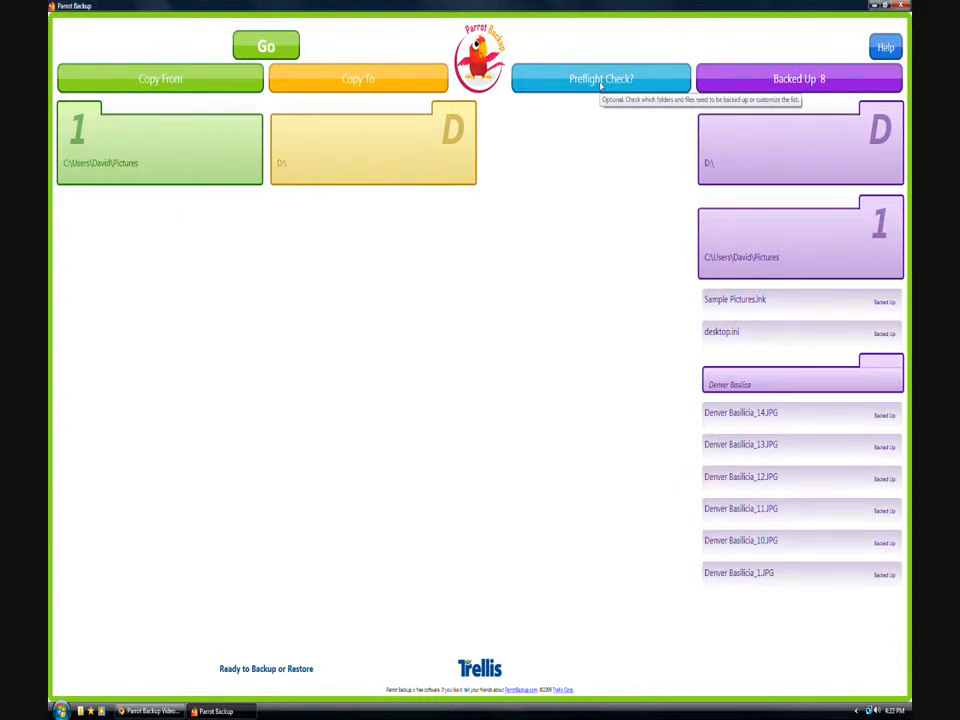
left_click(601, 84)
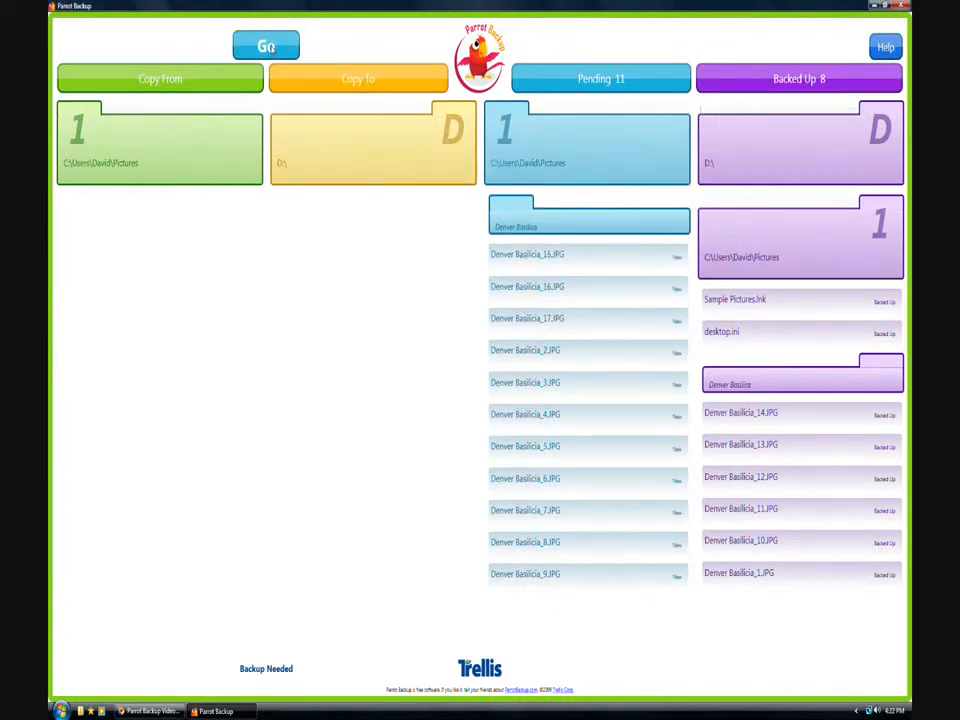
- Resume the backup with Go until the remaining 11 files reach D:, totalling 19
left_click(270, 48)
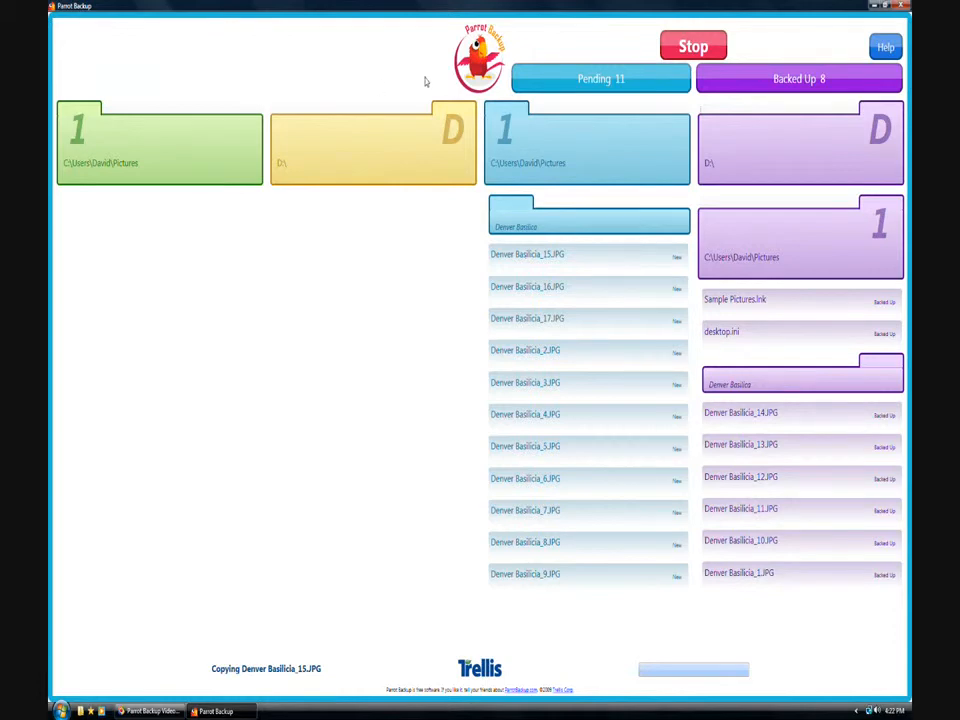
mouse_move(621, 386)
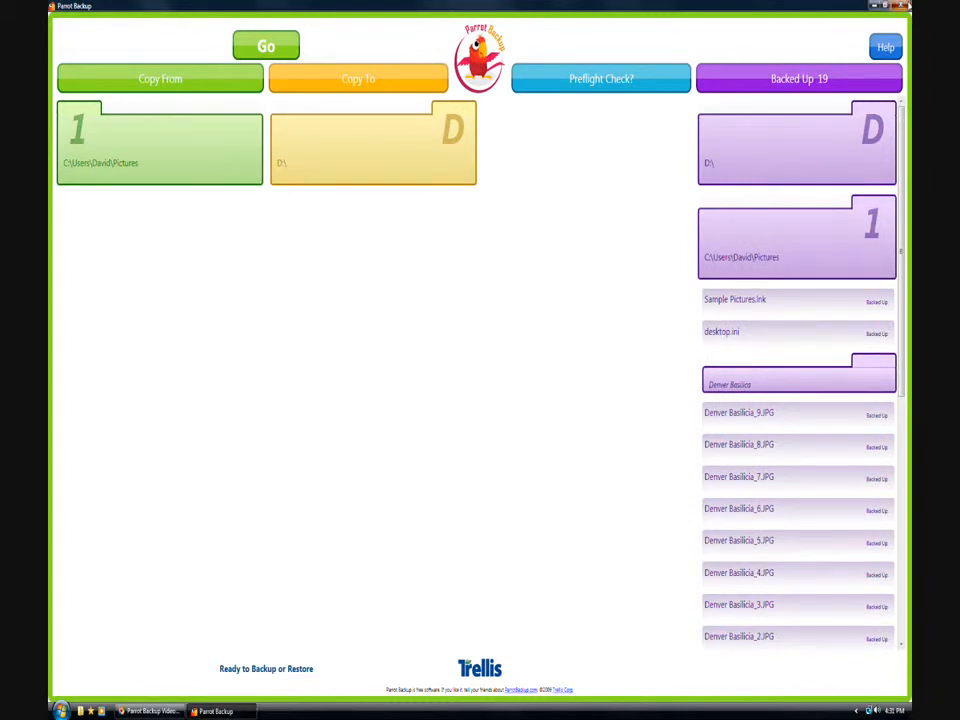
- Close Parrot Backup and open the D: drive in Explorer, checking its folders and backup logs
left_click(906, 6)
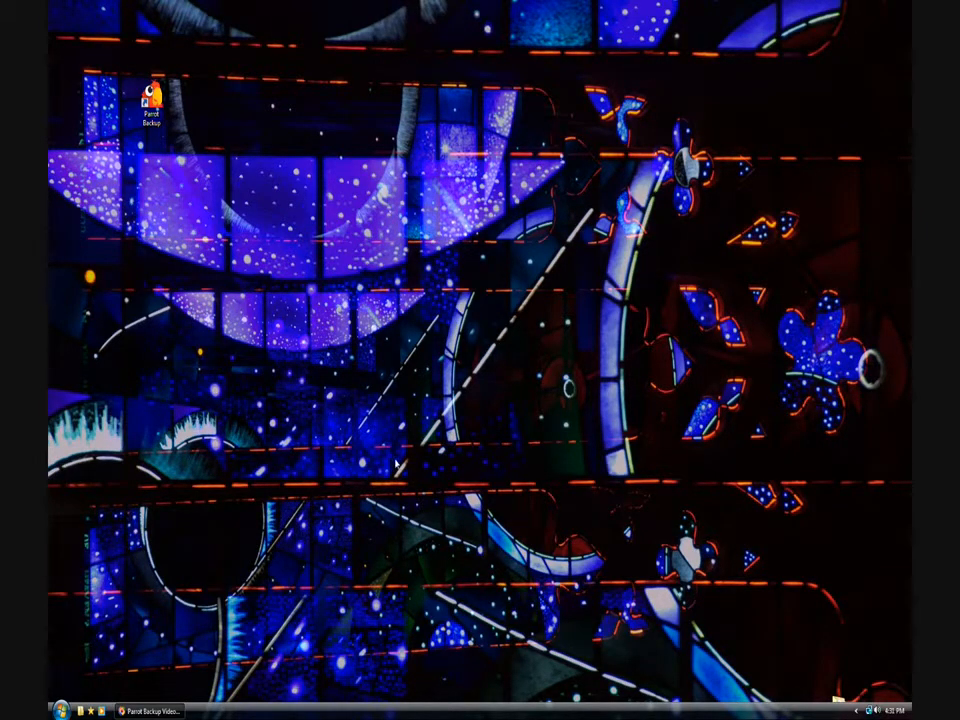
left_click(61, 710)
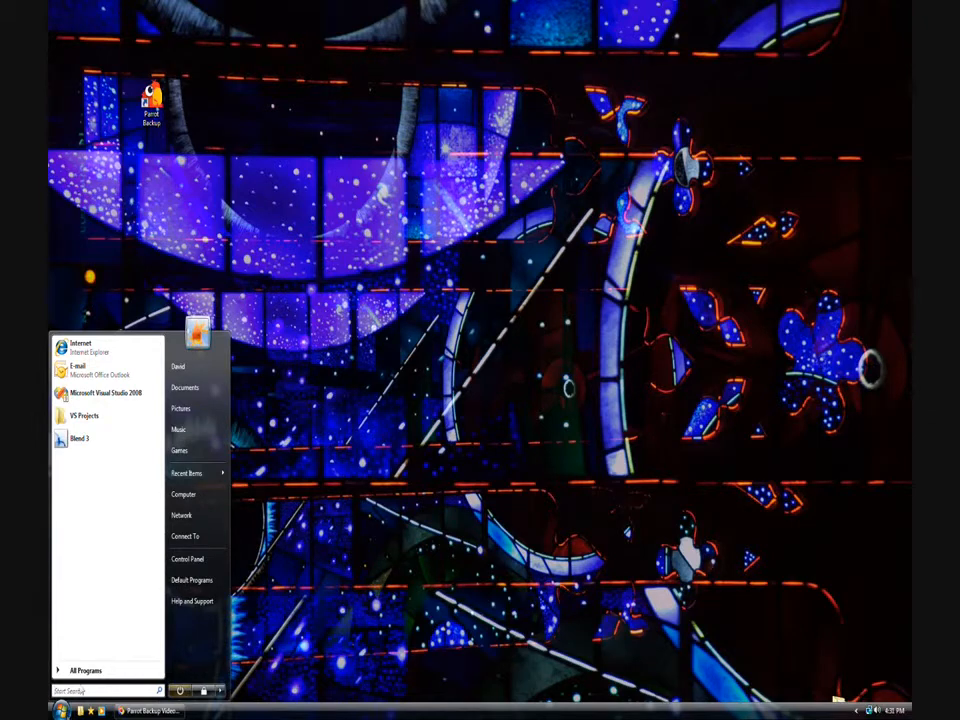
left_click(184, 496)
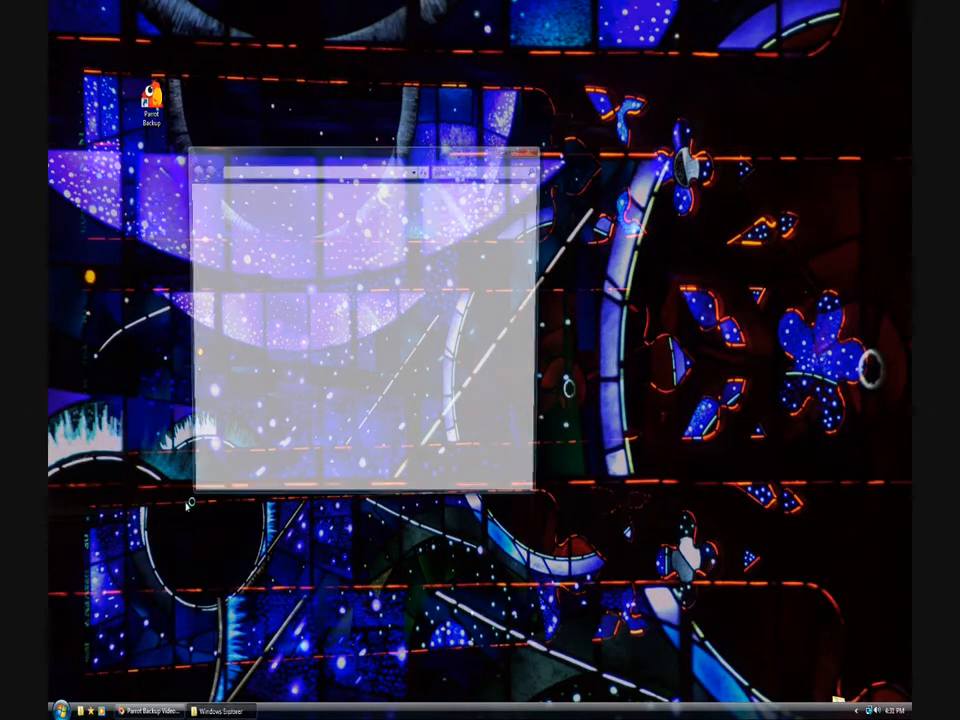
double_click(365, 291)
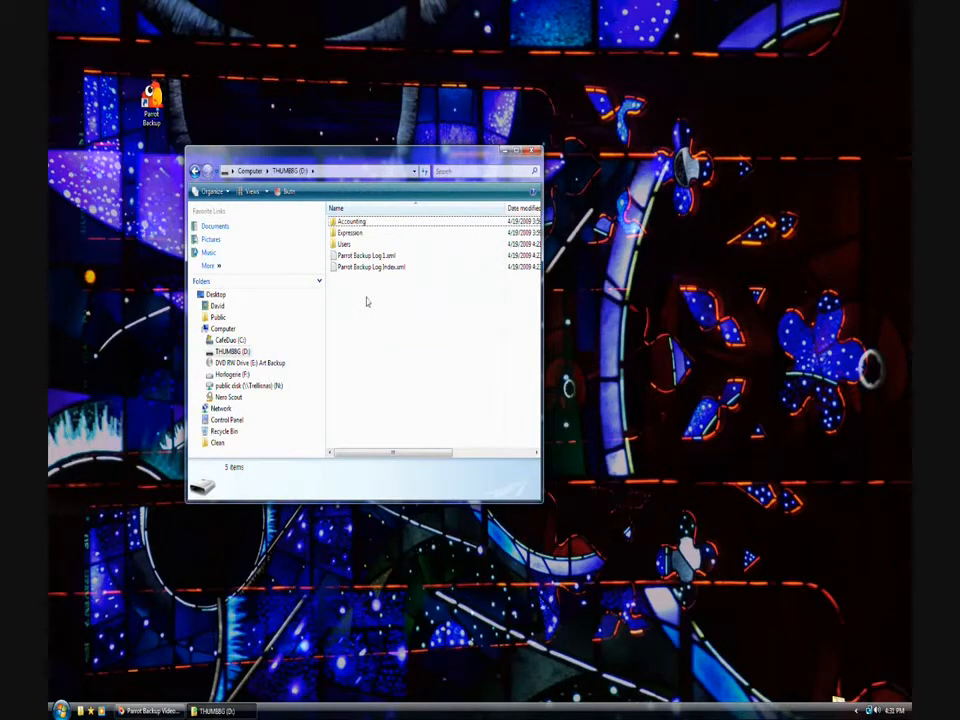
left_click(348, 222)
left_click(350, 233)
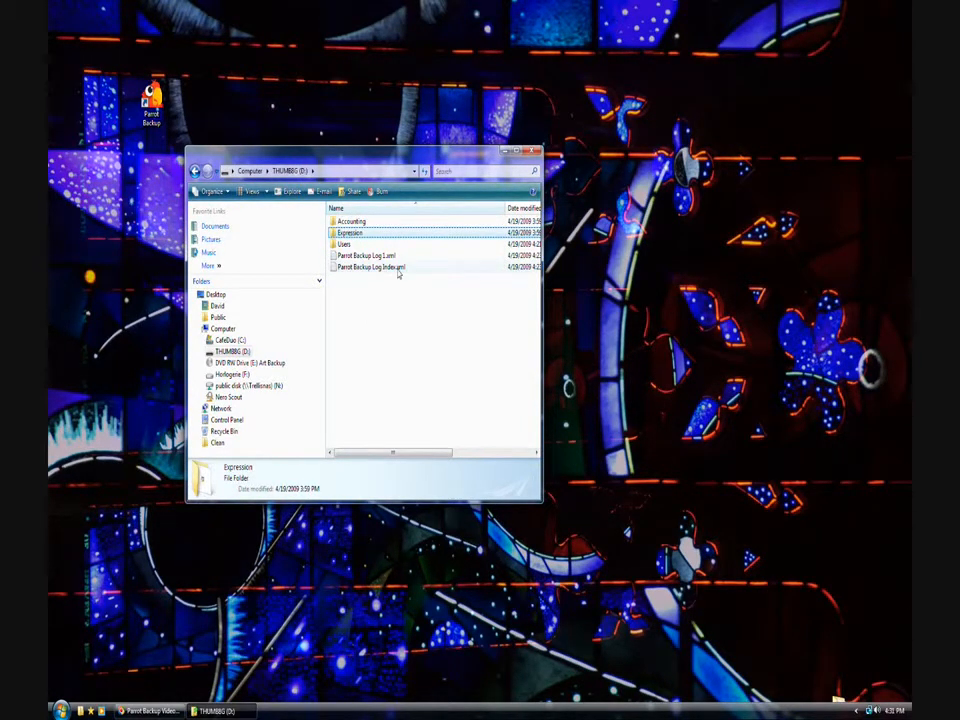
left_click(367, 257)
left_click(372, 268)
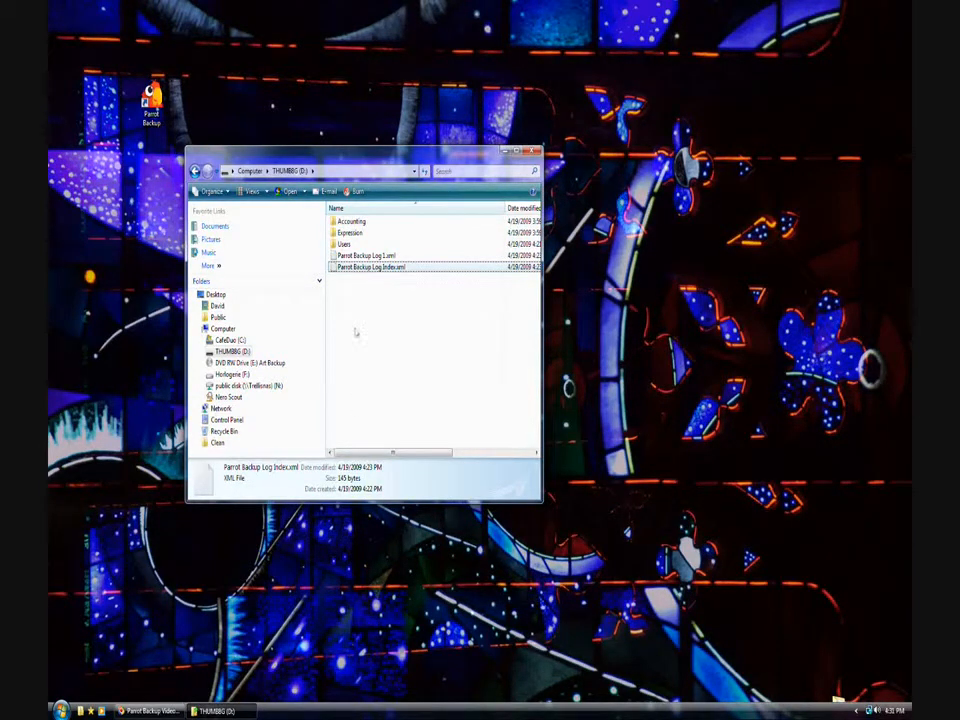
- Browse D:\Users, the user's folder and Pictures into the Denver Basilica folder
left_click(343, 244)
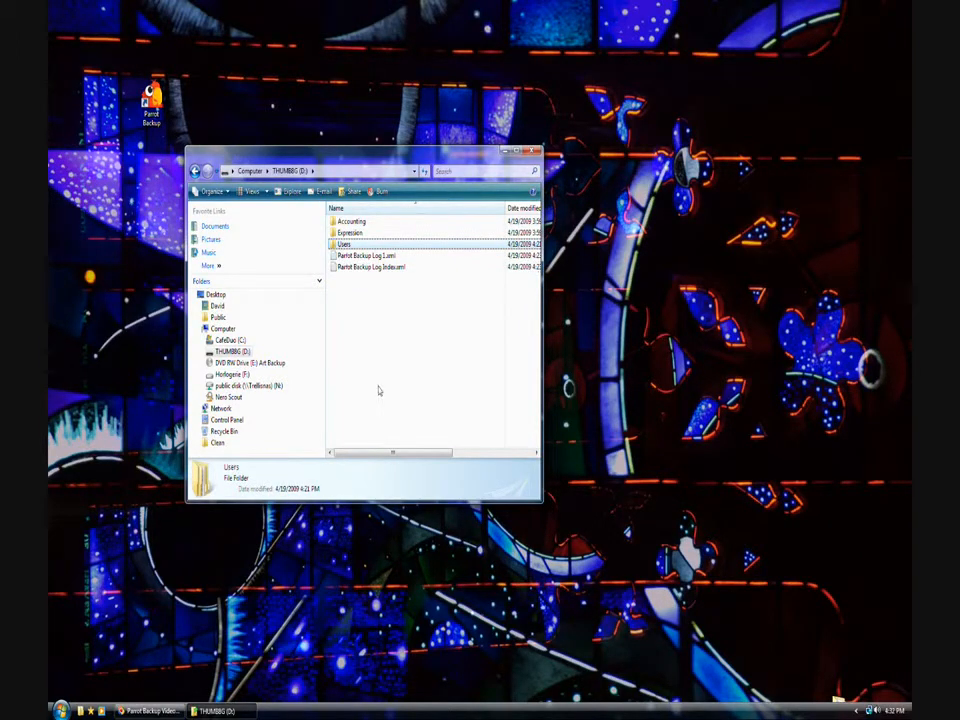
key("Return")
left_click(345, 222)
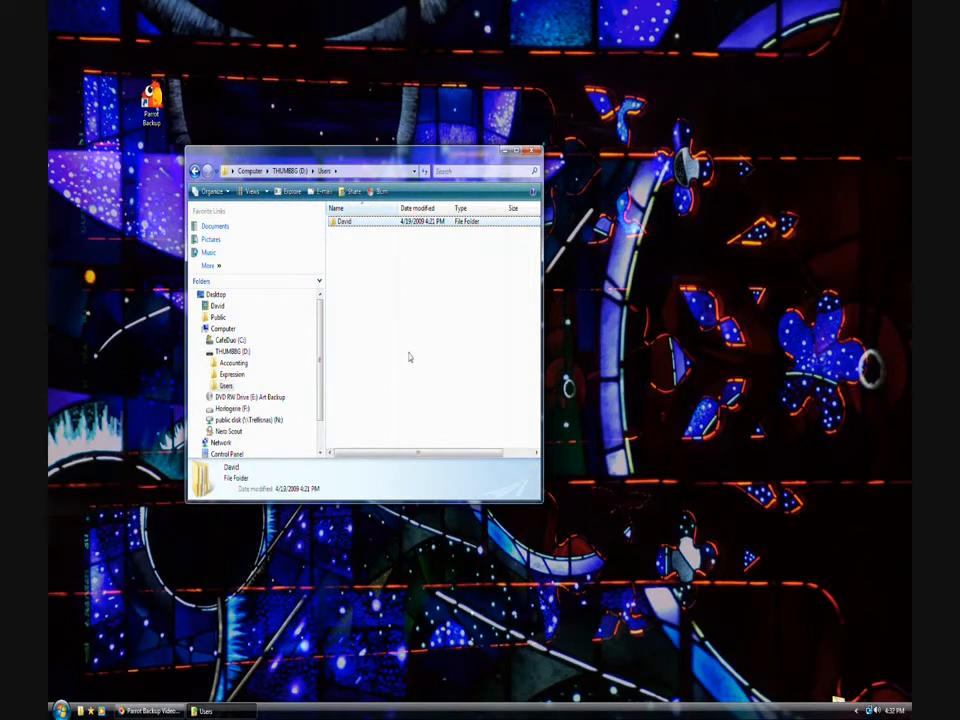
key("Return")
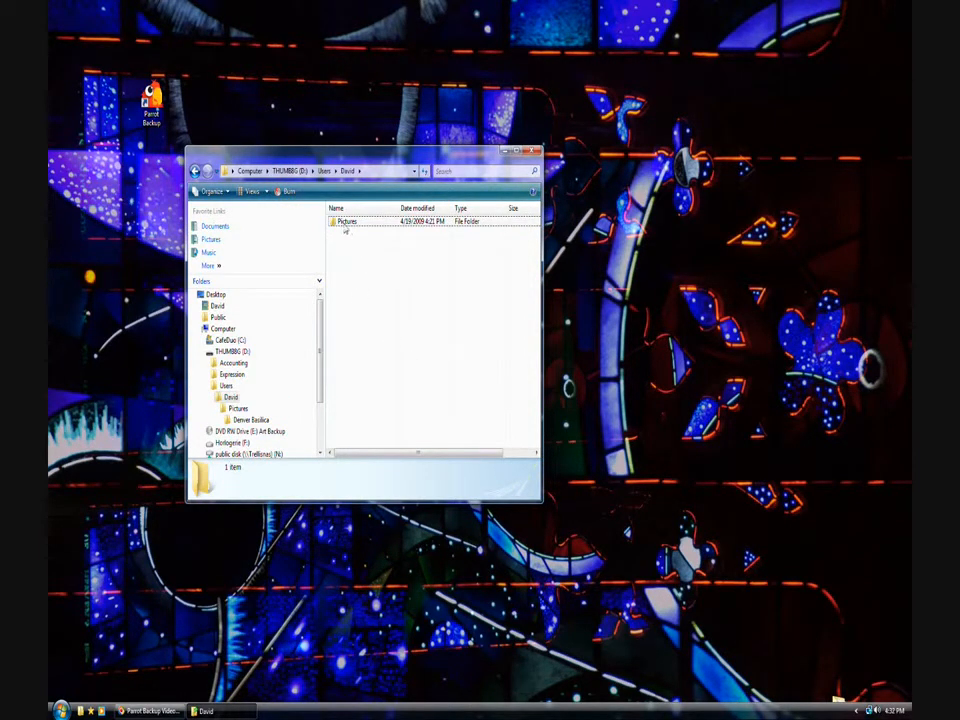
key("Return")
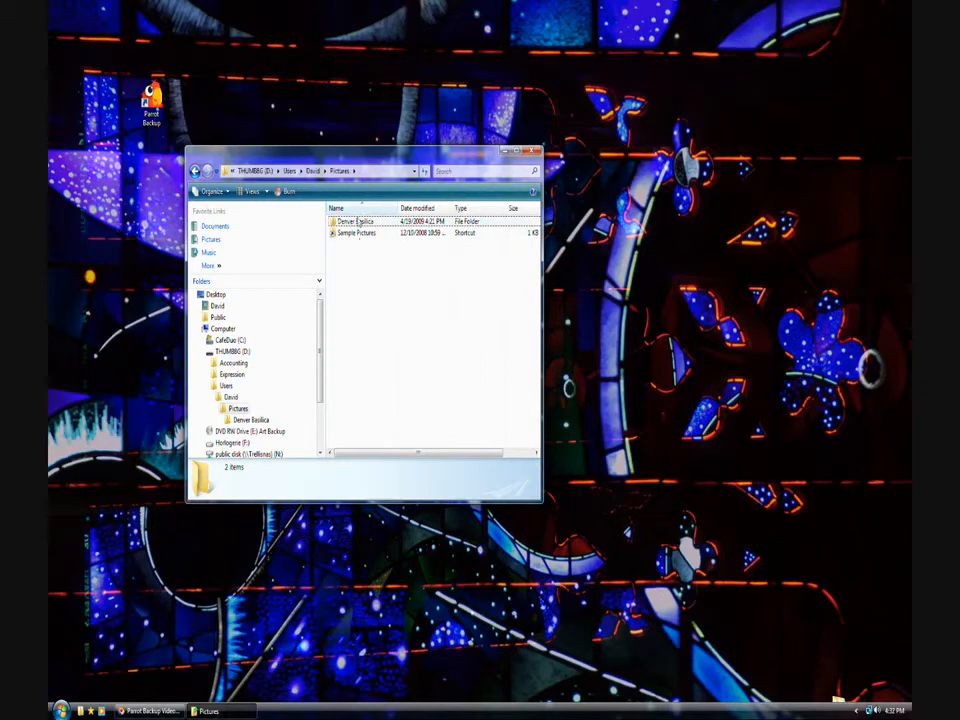
left_click(360, 222)
key("Return")
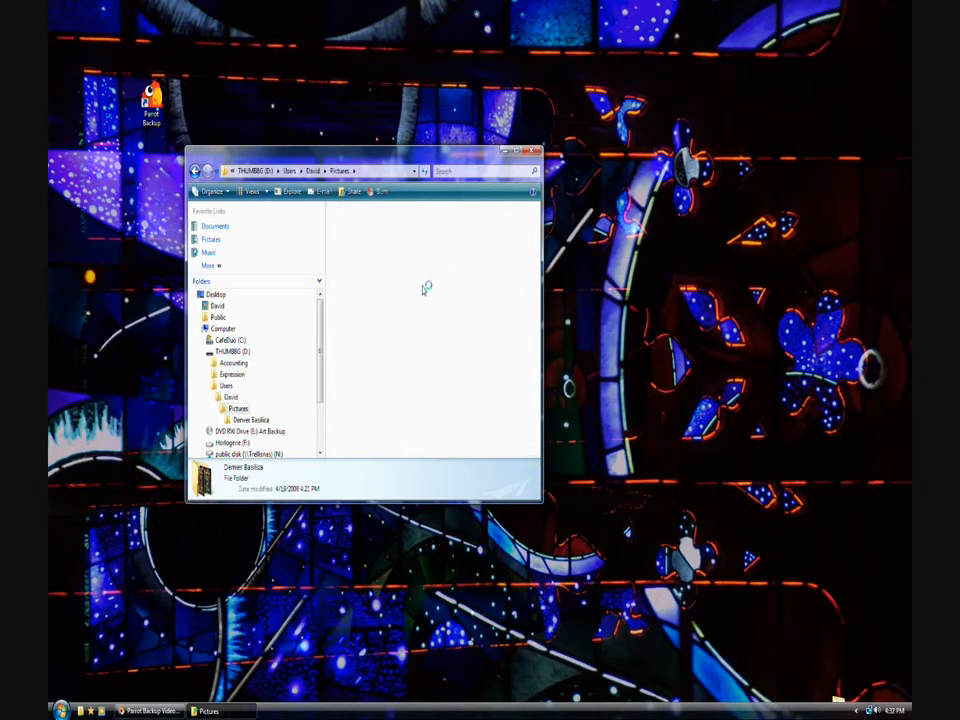
scroll(427, 363, "down", 5)
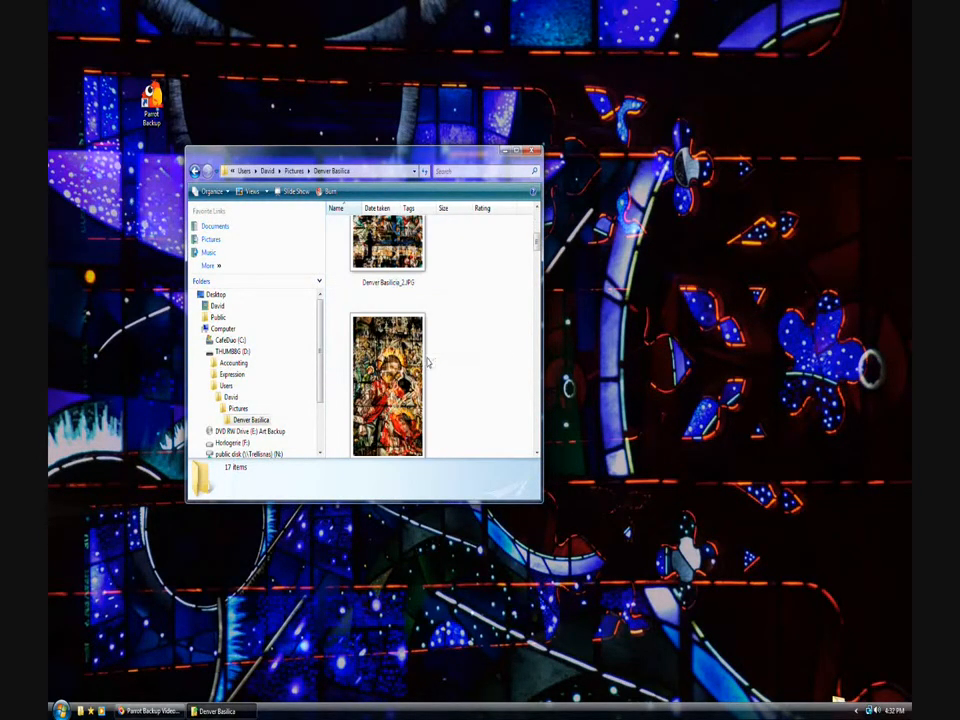
- View Denver Basilicia_3.JPG, close the folder window, and relaunch Parrot Backup
left_click(385, 290)
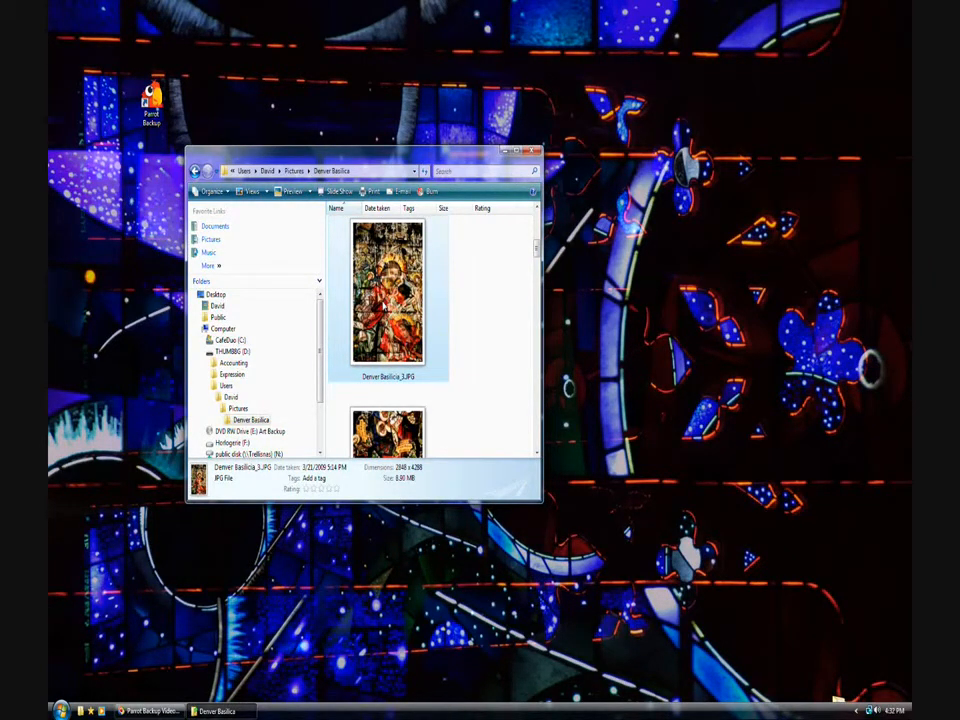
double_click(419, 327)
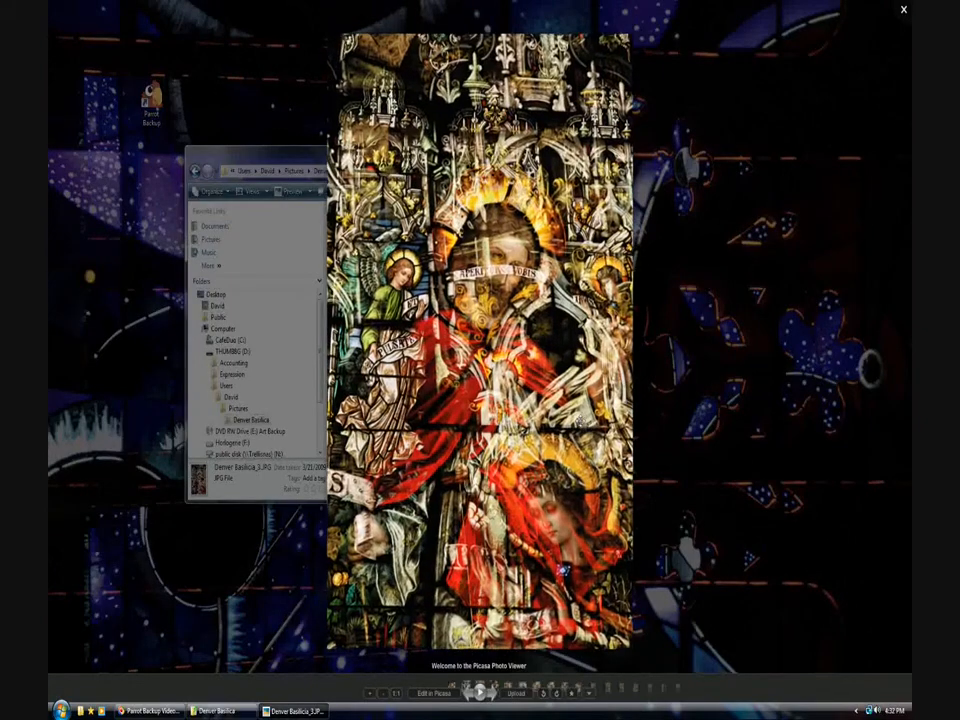
key("Escape")
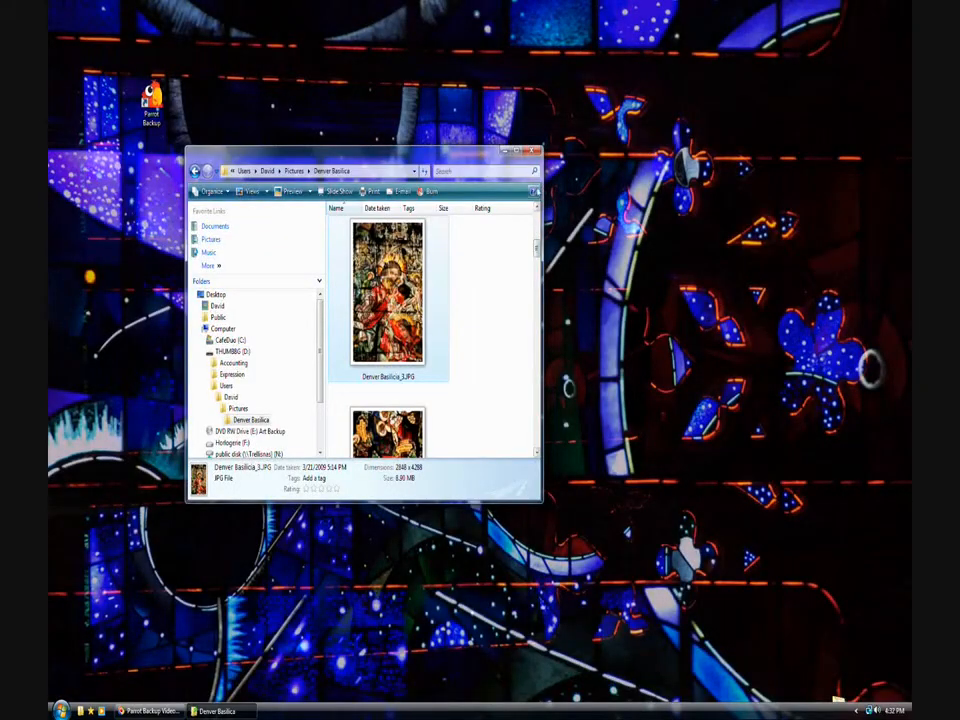
left_click(534, 151)
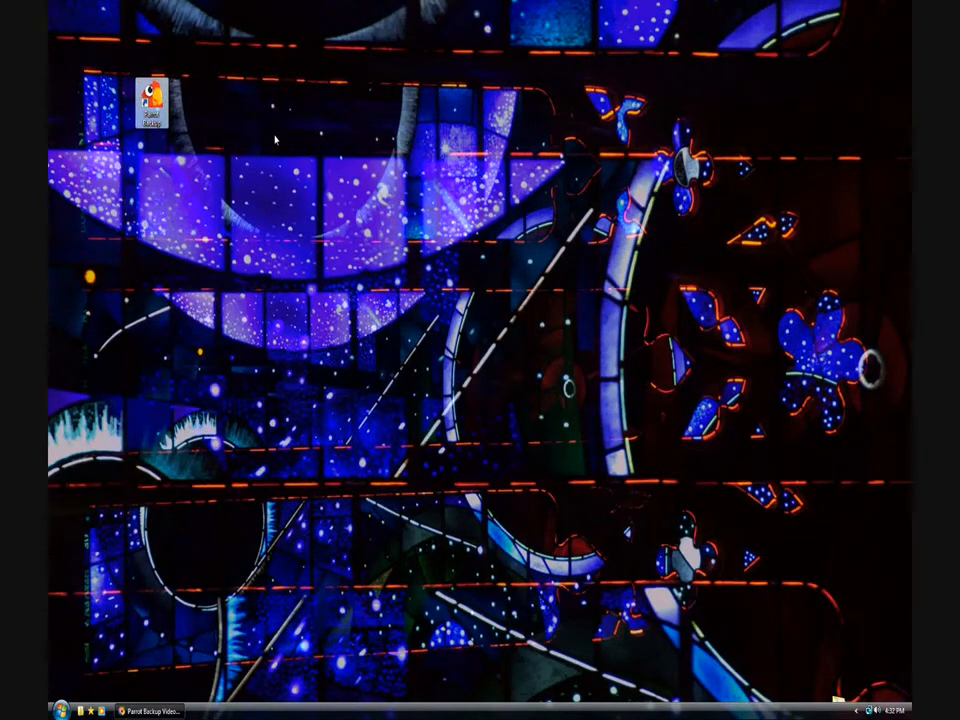
double_click(151, 102)
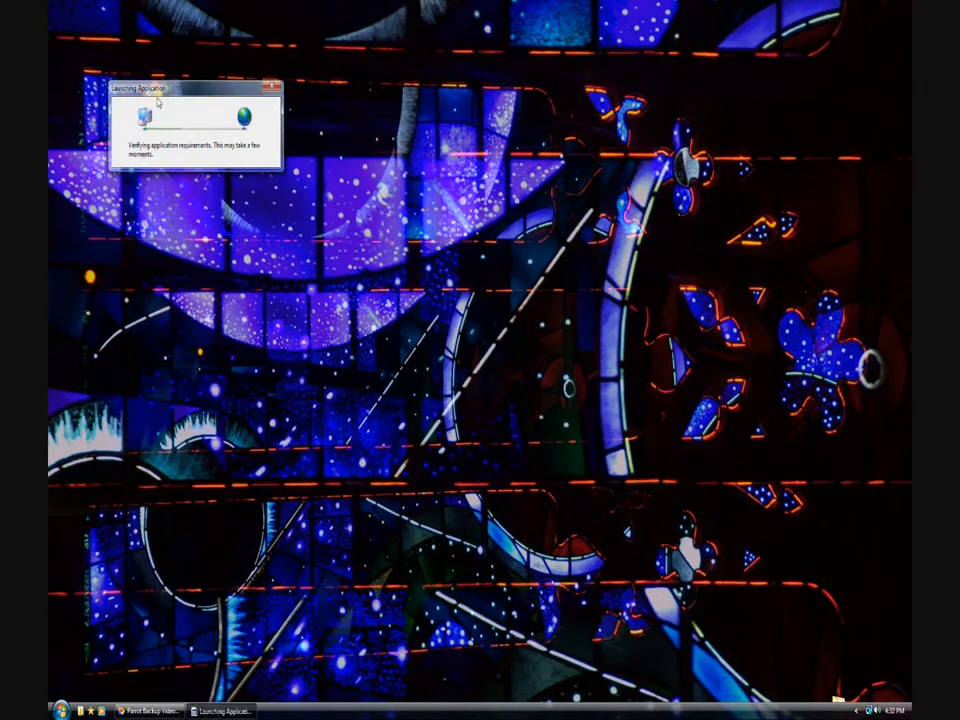